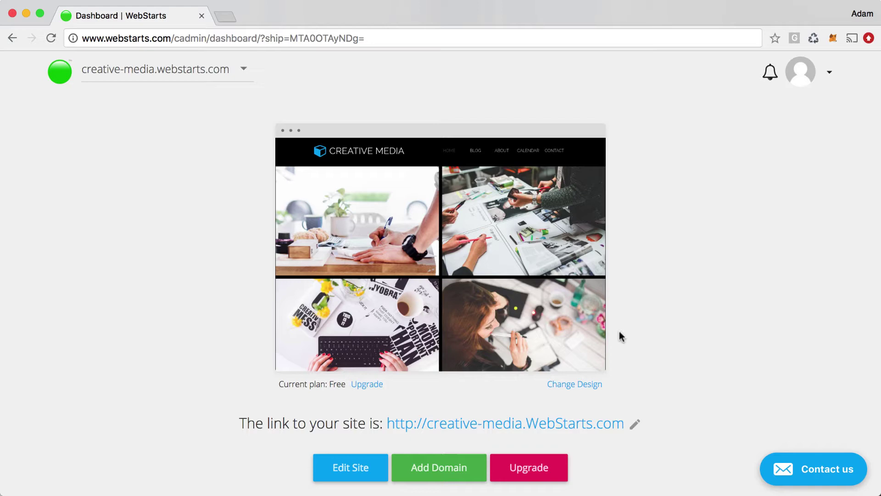
Step: Open the Creative Media site in the editor from its dashboard preview
mouse_move(532, 276)
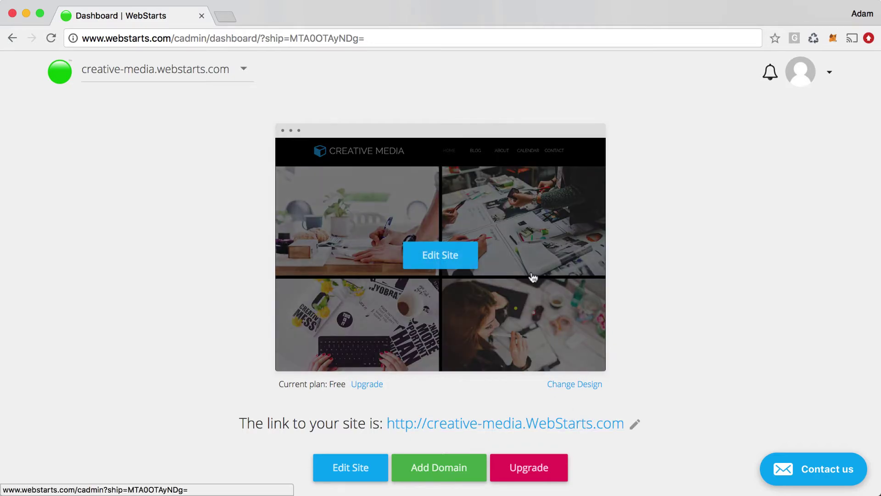
left_click(439, 260)
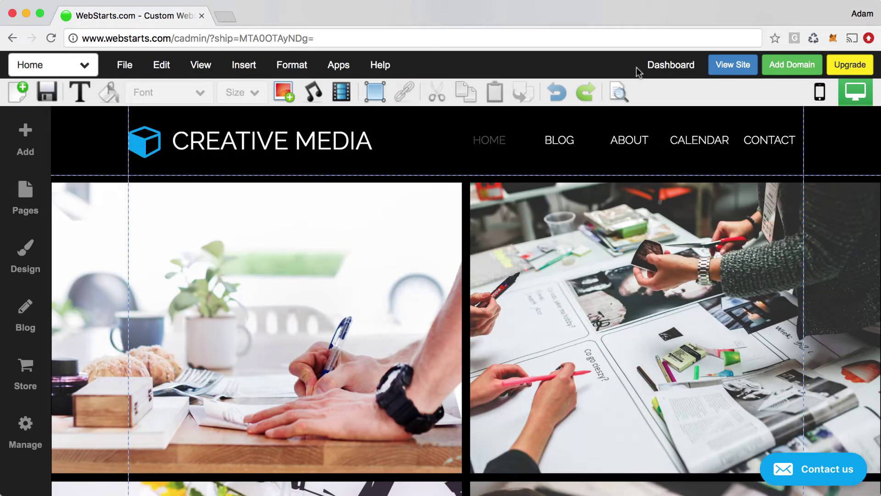
Step: Check the site's page list, then scroll the Home page to the footer and back up
left_click(90, 72)
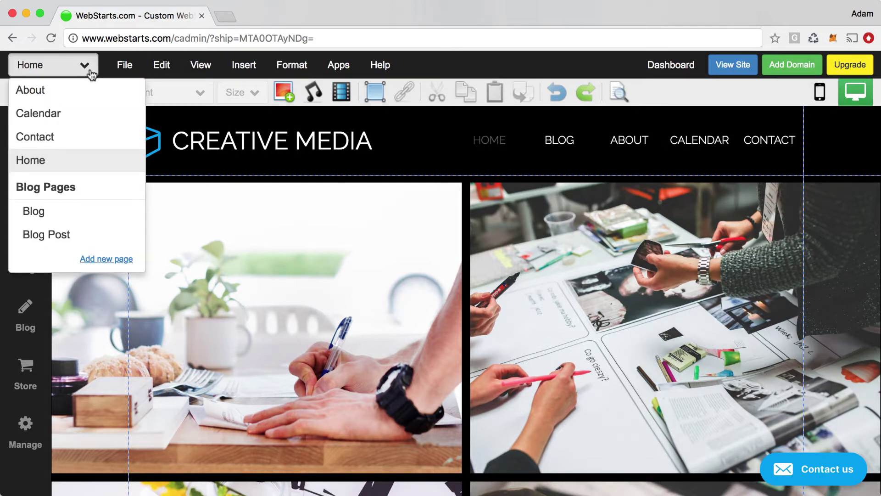
left_click(89, 73)
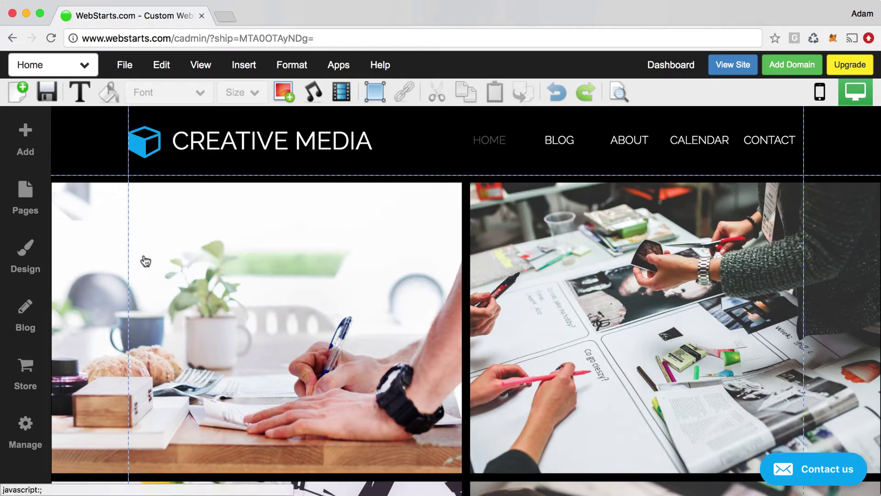
scroll(142, 257, "down", 10)
scroll(143, 257, "down", 15)
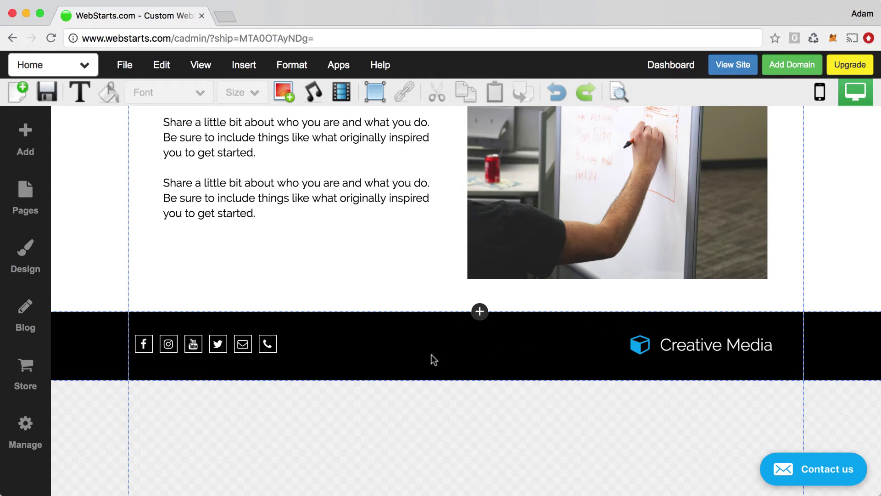
scroll(434, 359, "up", 1)
scroll(434, 359, "up", 15)
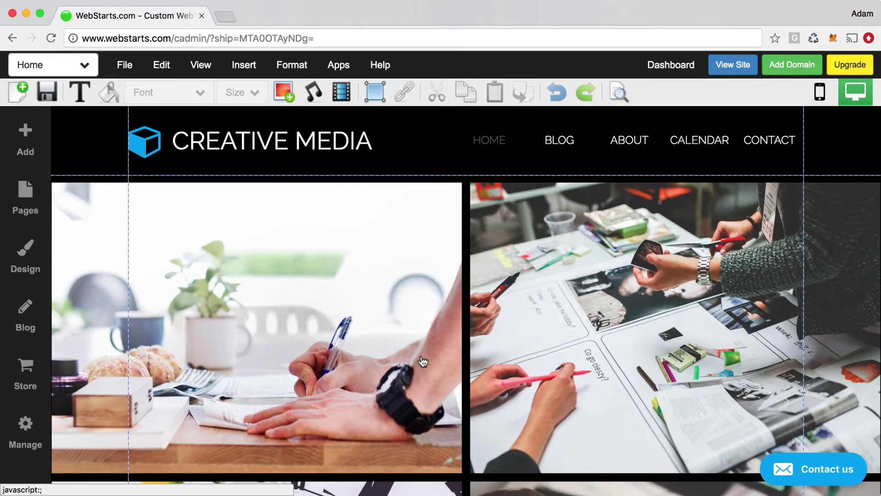
Step: Recolour the cube logo icon from blue to the pink site colour and save the Home page
left_click(143, 142)
mouse_move(143, 142)
left_mouse_down()
mouse_move(163, 189)
mouse_move(154, 140)
mouse_move(144, 142)
left_mouse_up()
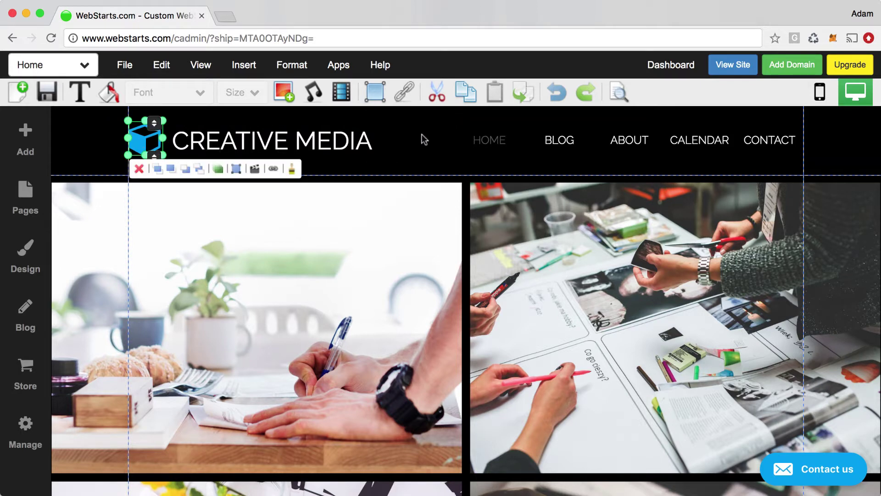
left_click(652, 114)
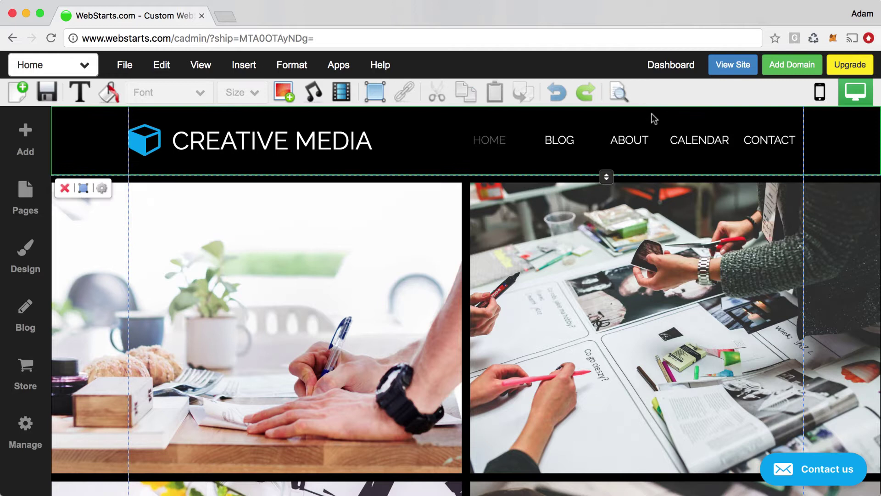
left_click(146, 138)
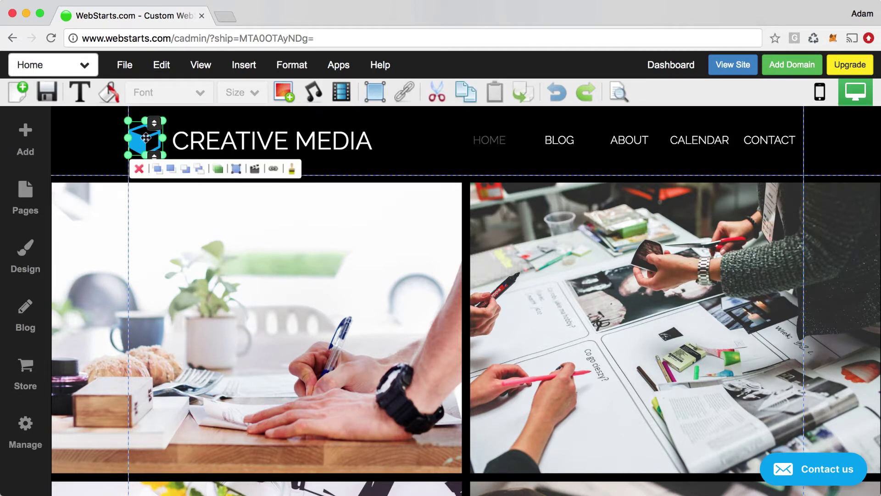
left_click(108, 93)
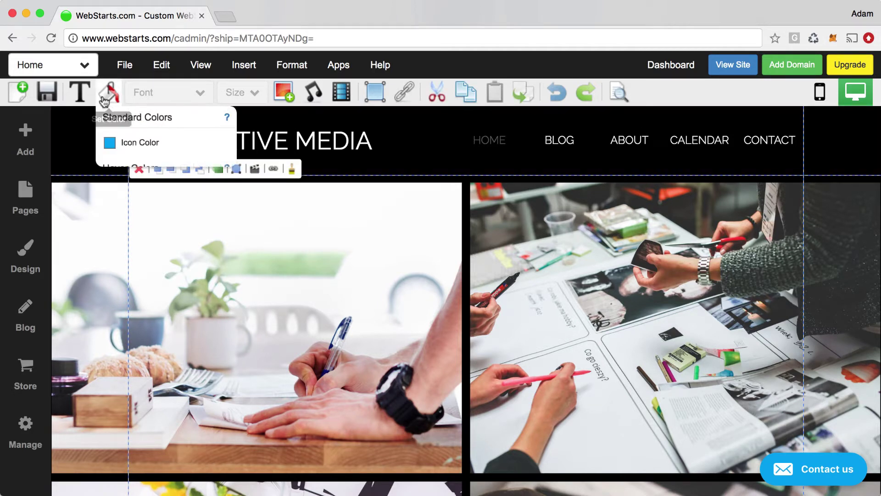
left_click(118, 144)
left_click(125, 177)
left_click(233, 121)
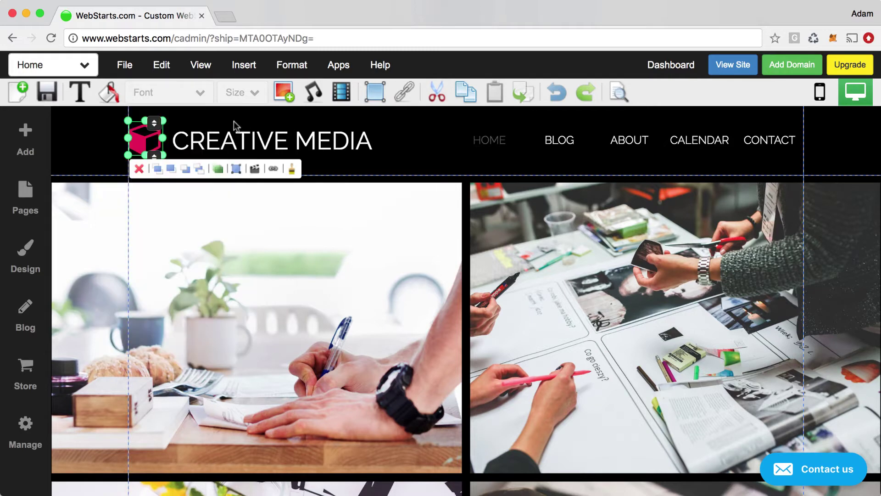
left_click(52, 90)
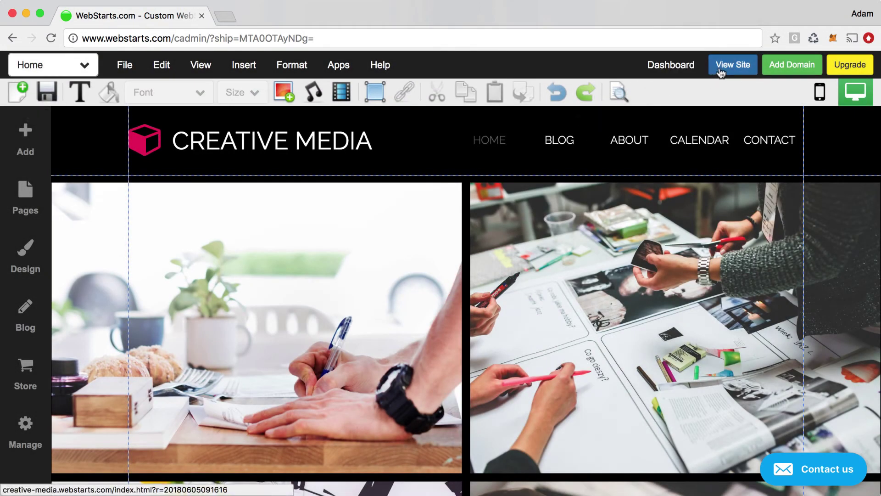
left_click(726, 68)
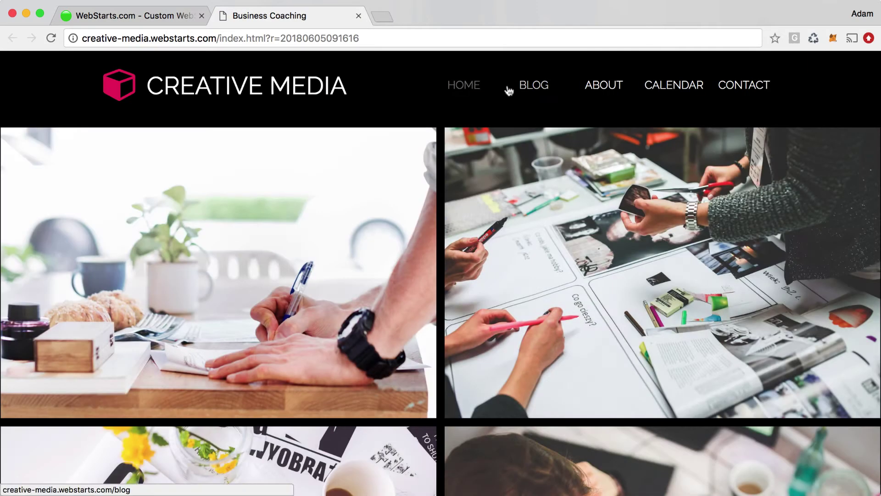
left_click(532, 88)
left_click(591, 88)
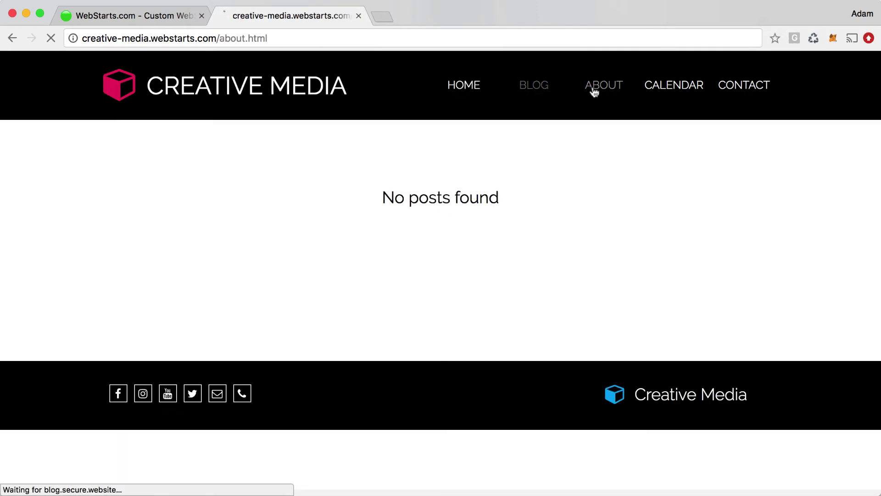
left_click(661, 87)
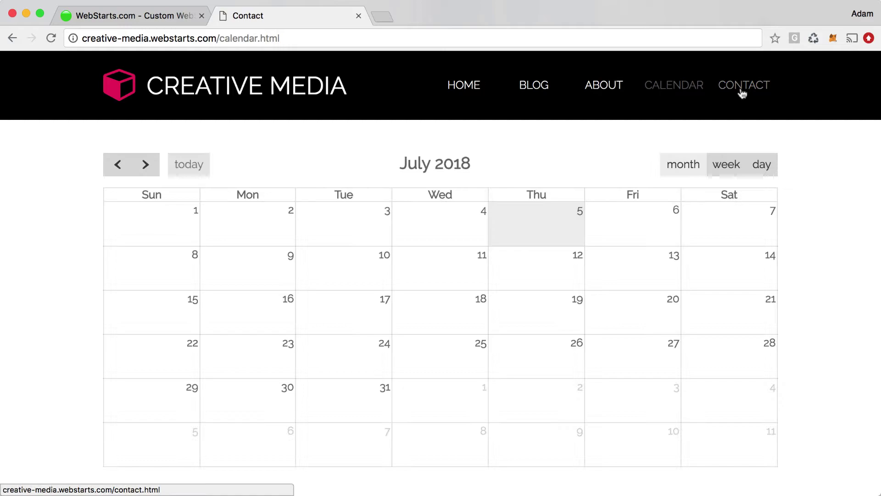
left_click(724, 92)
left_click(358, 16)
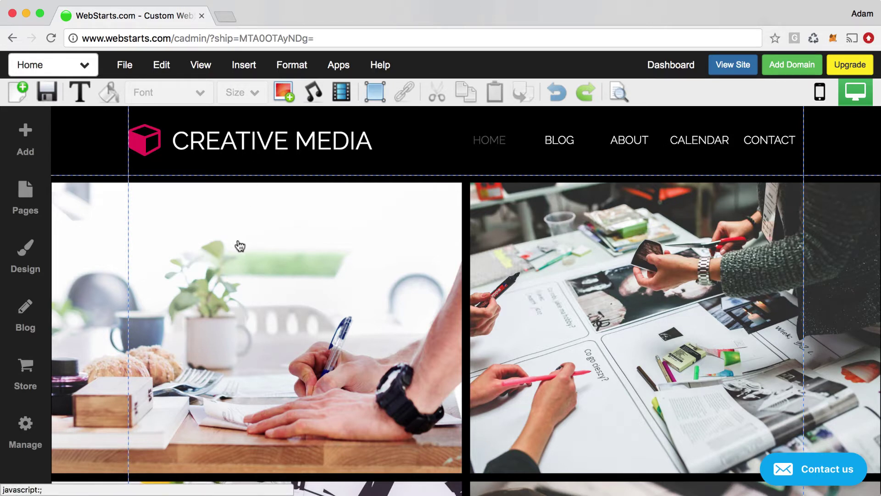
left_click(204, 75)
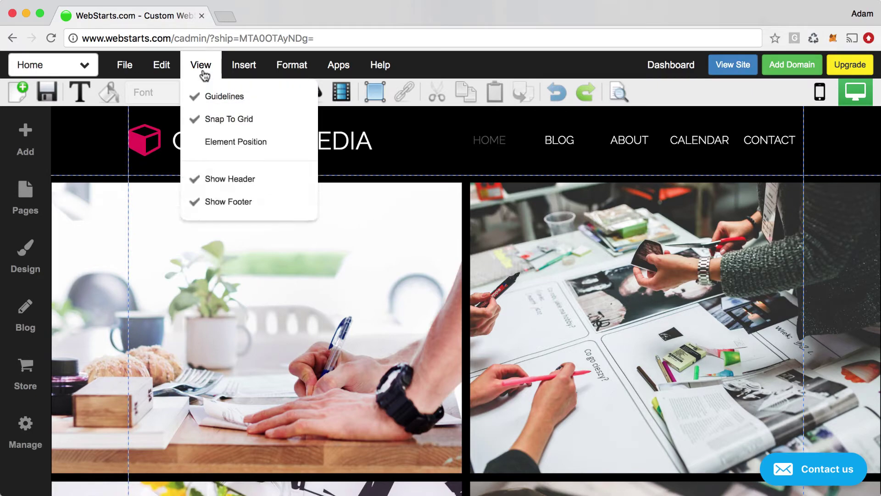
left_click(217, 179)
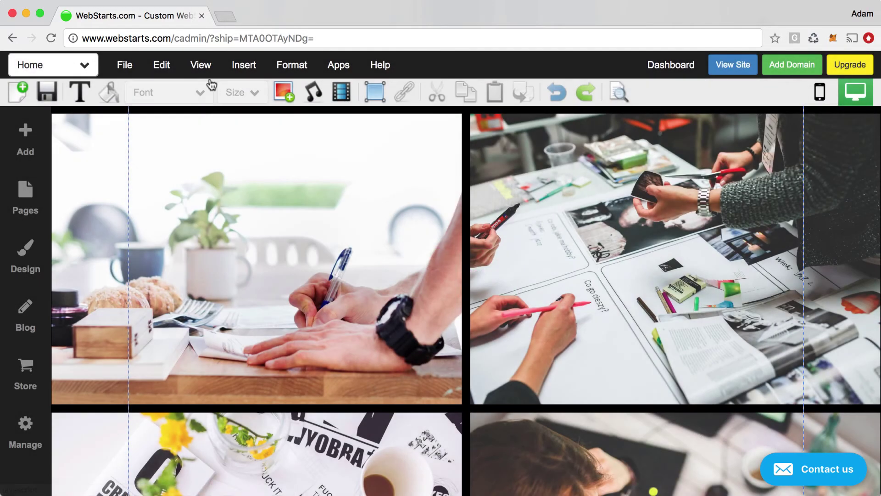
left_click(202, 67)
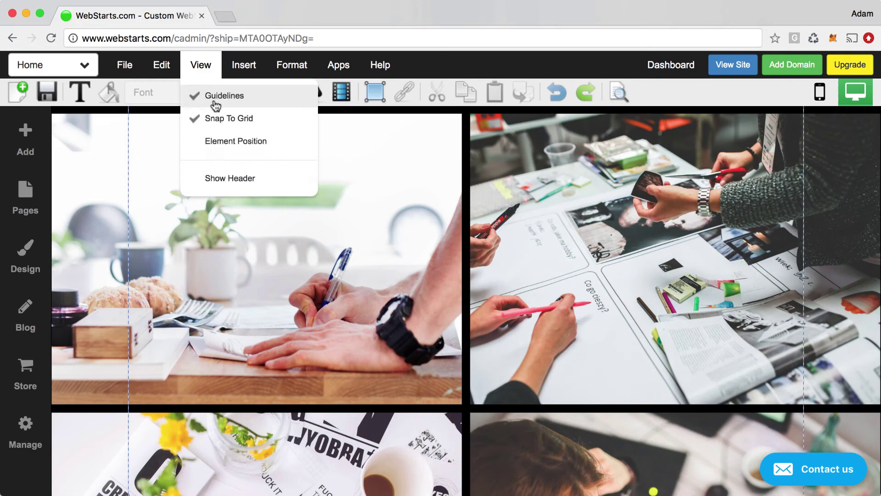
left_click(221, 199)
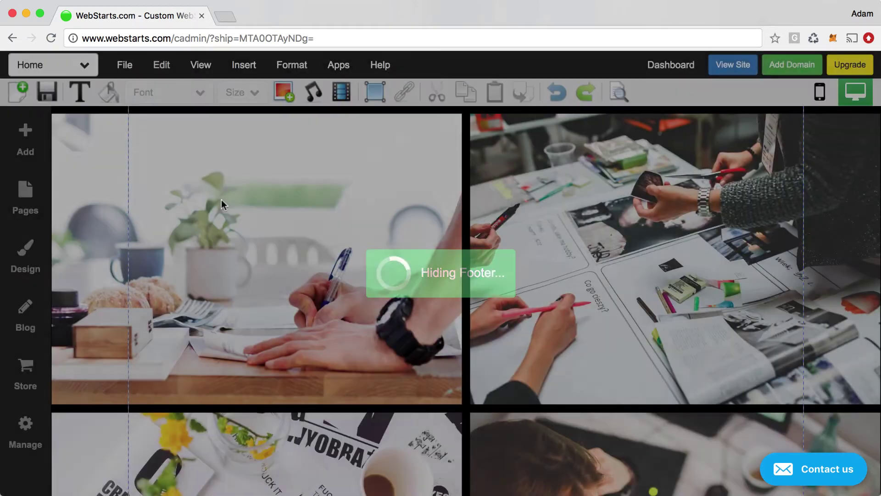
left_click(202, 67)
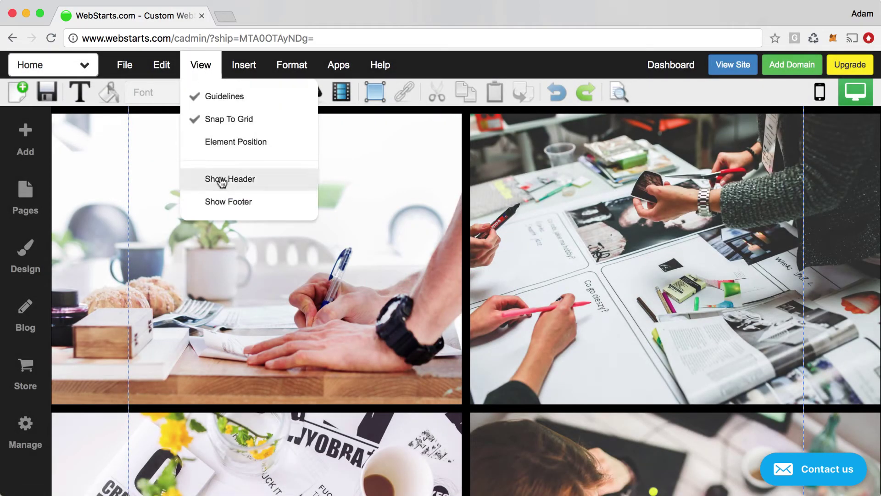
left_click(220, 180)
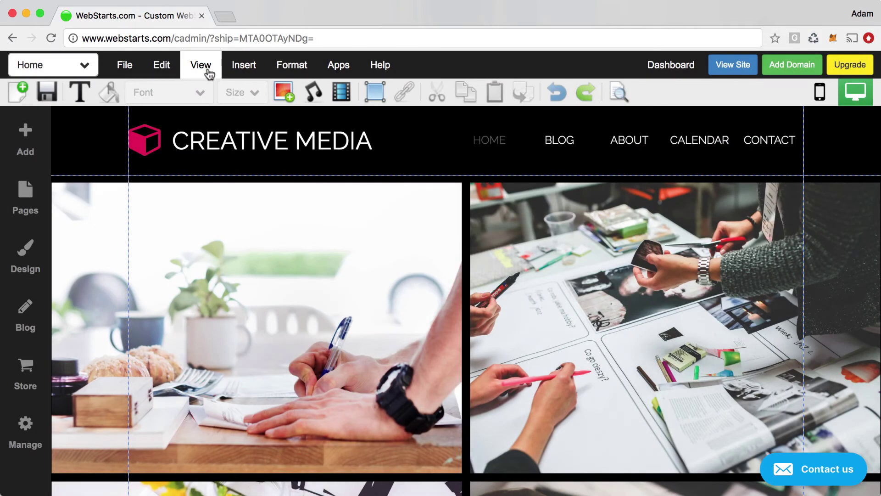
left_click(206, 69)
left_click(222, 200)
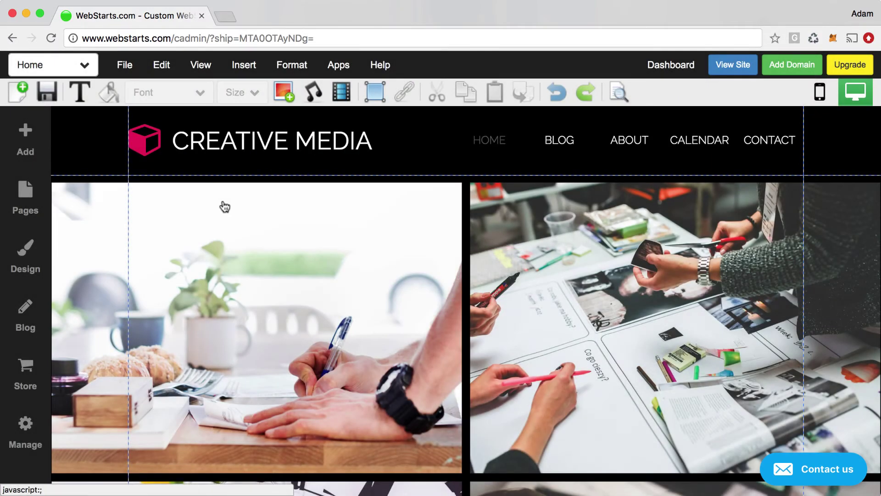
Step: Drag the photo row lower to leave empty black space beneath the Creative Media header
left_click(264, 145)
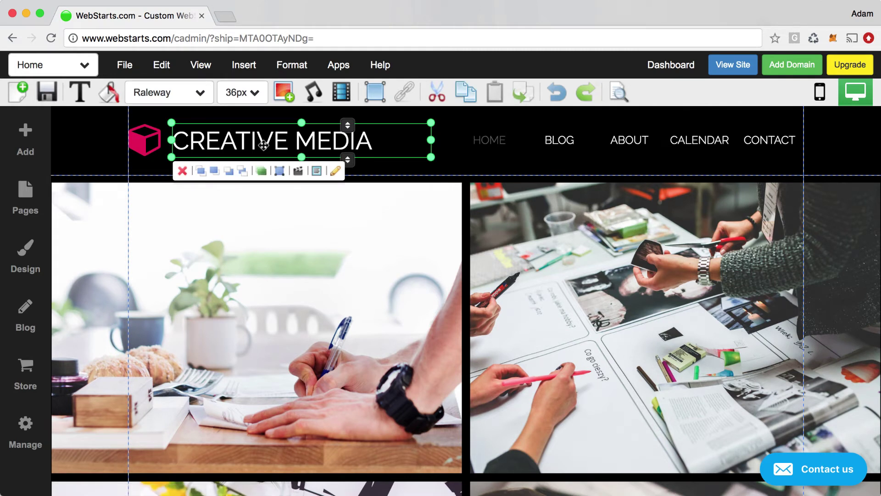
left_click(543, 133)
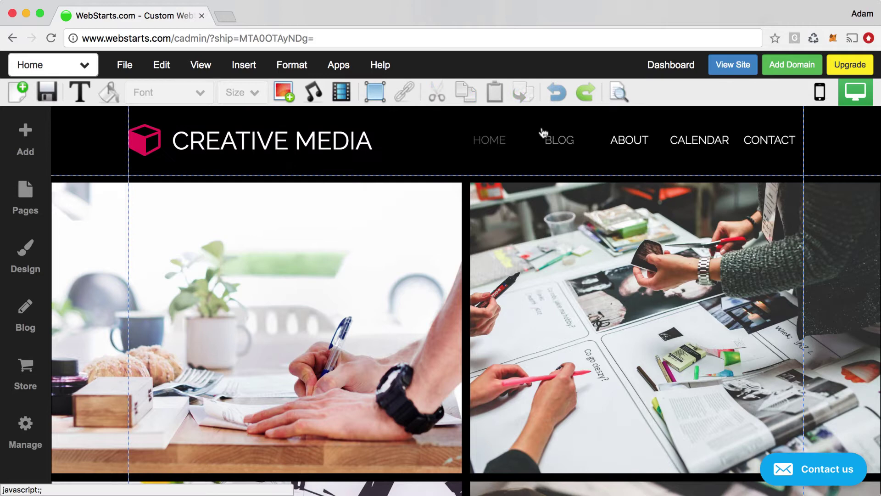
left_click(618, 202)
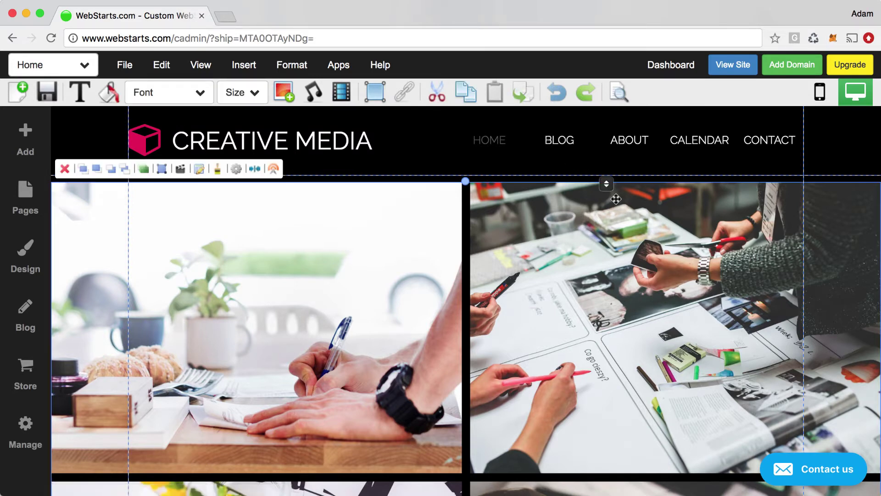
left_click(605, 183)
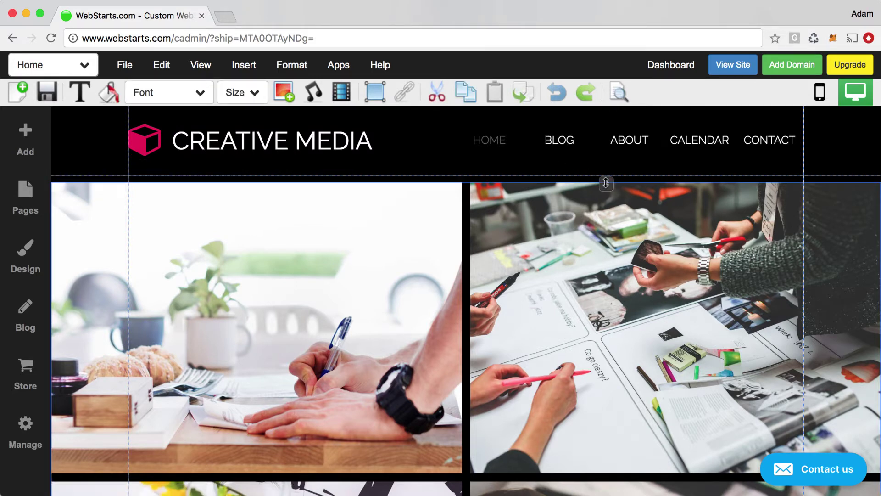
left_click_drag(605, 182, 589, 479)
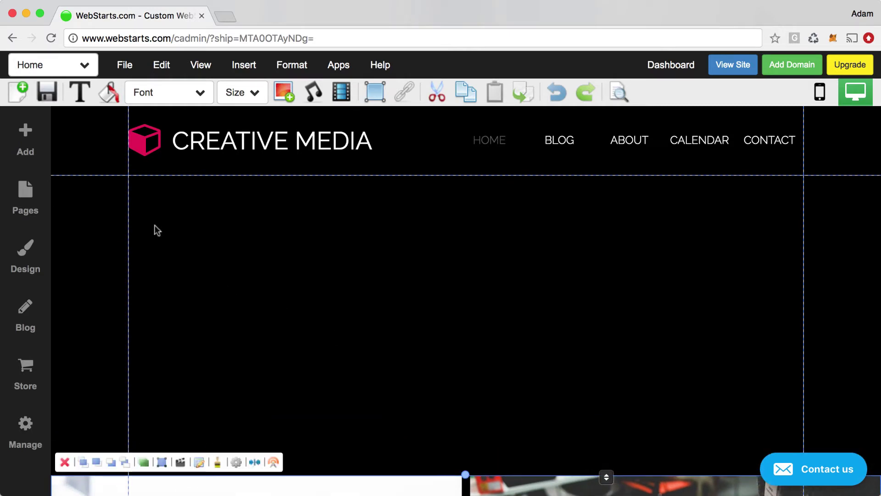
Step: Add a Heading M text element and position it in the centre of the black strip
left_click(27, 138)
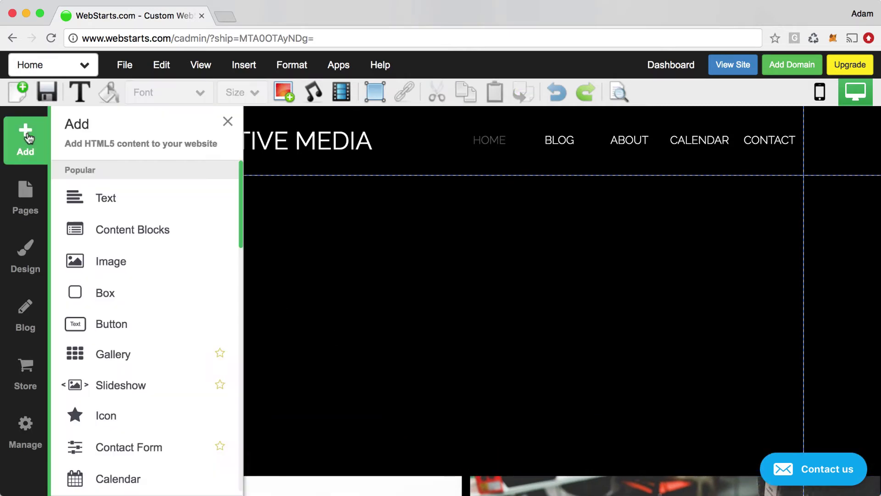
left_click(99, 200)
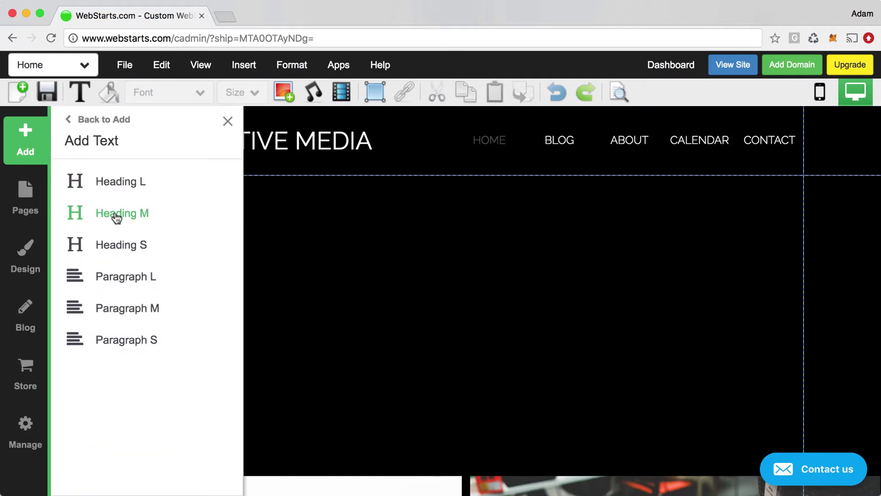
left_click(115, 214)
left_click_drag(211, 200, 383, 310)
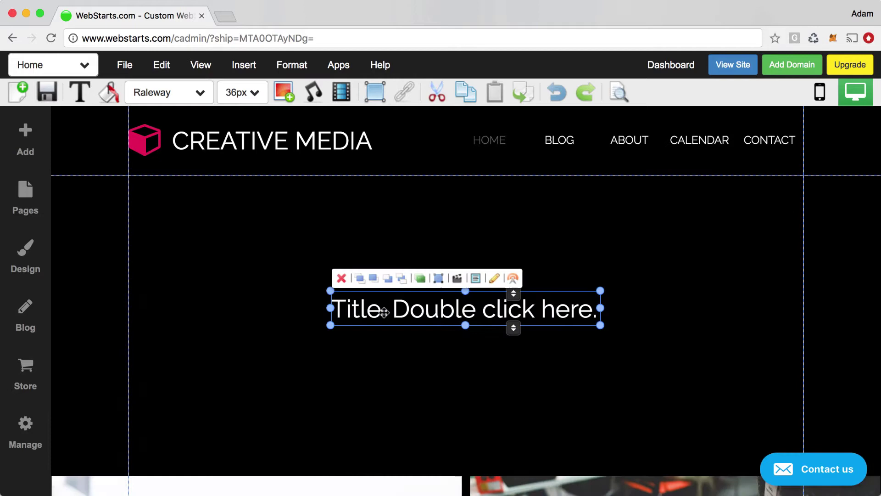
mouse_move(601, 328)
left_mouse_down()
mouse_move(692, 391)
mouse_move(601, 329)
left_mouse_up()
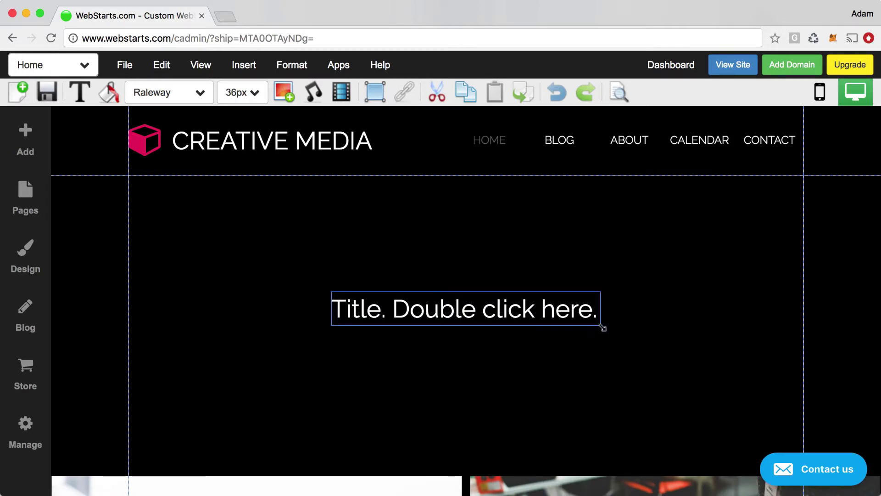
Step: Replace the placeholder heading with 'This is my headline' and centre-align it
double_click(461, 308)
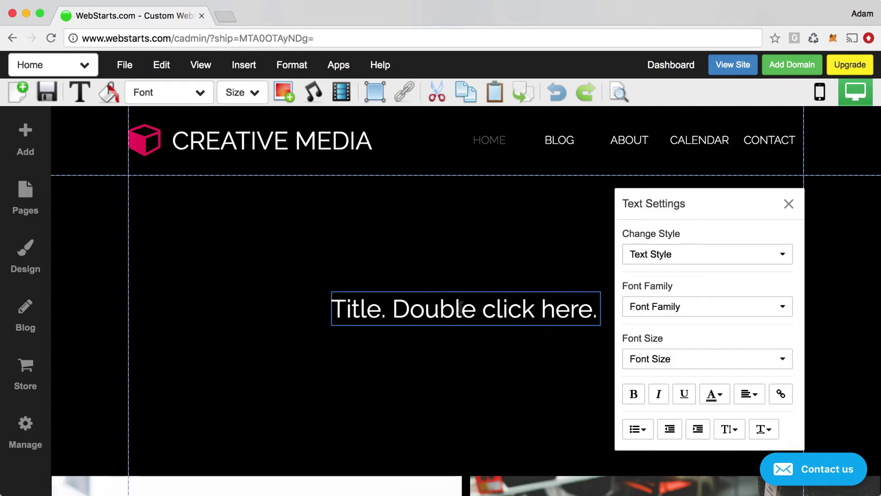
triple_click(460, 308)
type("Thi")
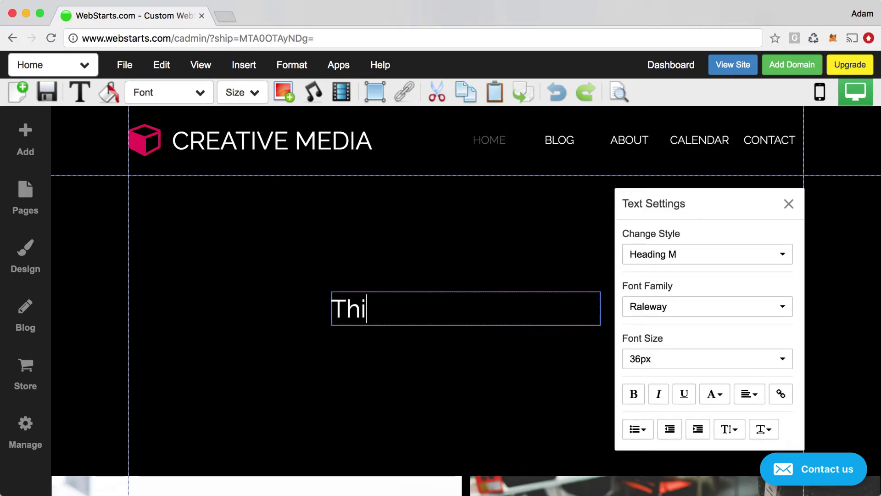
type("s is my headli")
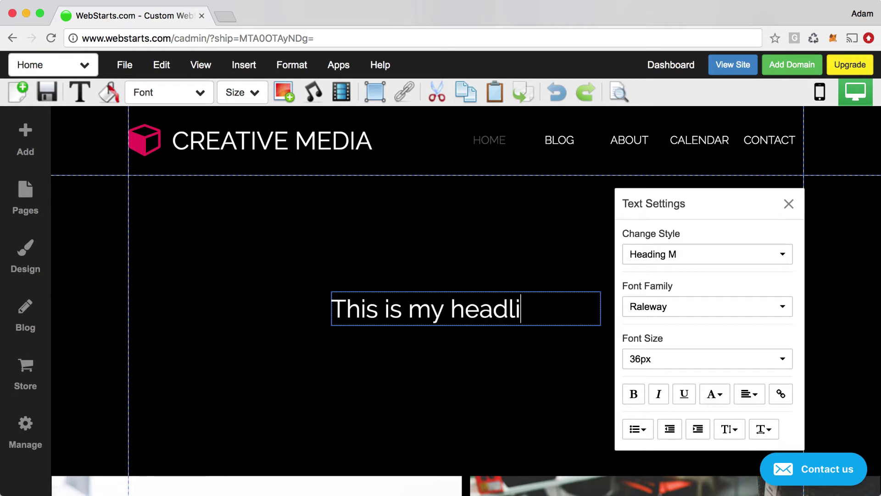
type("ne")
left_click(748, 394)
left_click(753, 438)
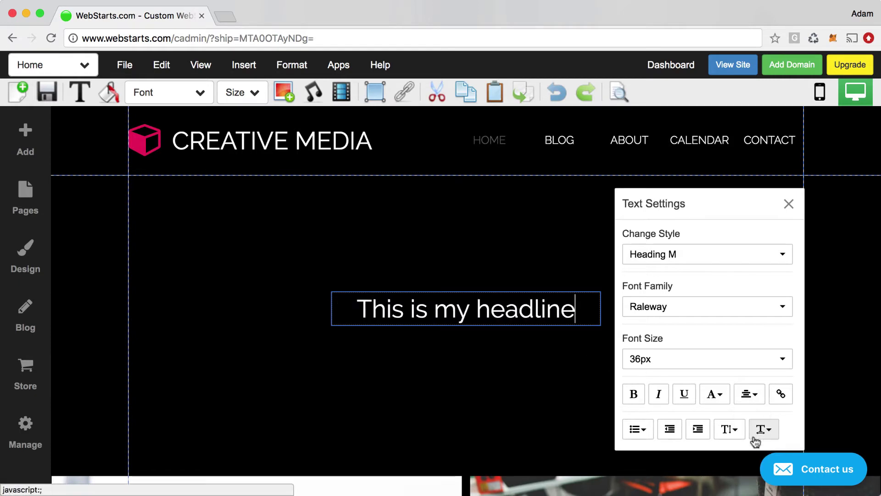
left_click(522, 388)
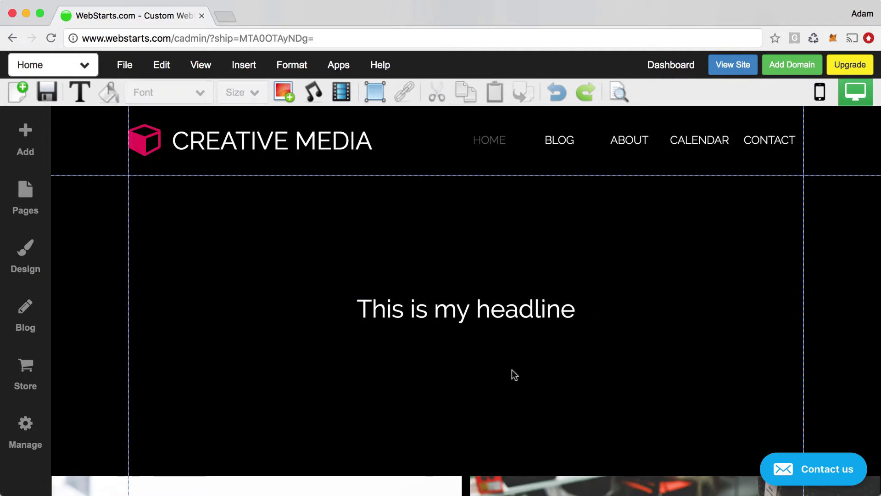
Step: Insert a plain box, widen it, and give it a blue background colour
left_click(375, 92)
left_click(389, 124)
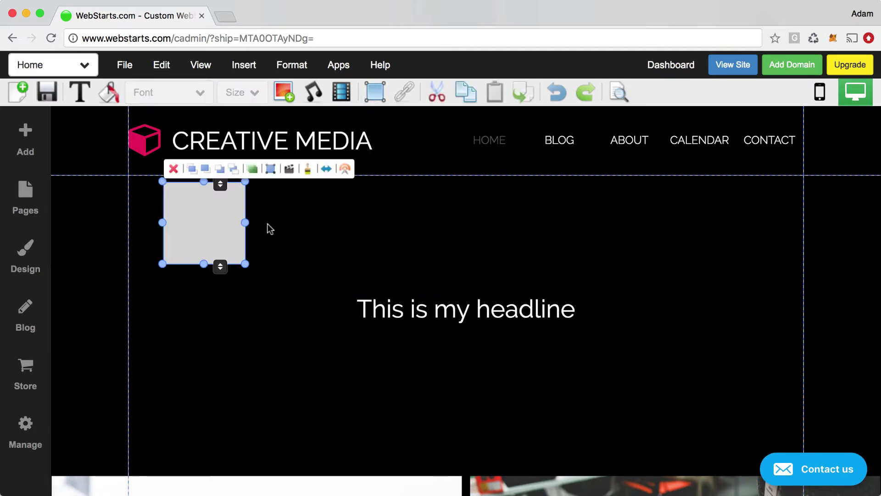
left_click_drag(245, 222, 665, 290)
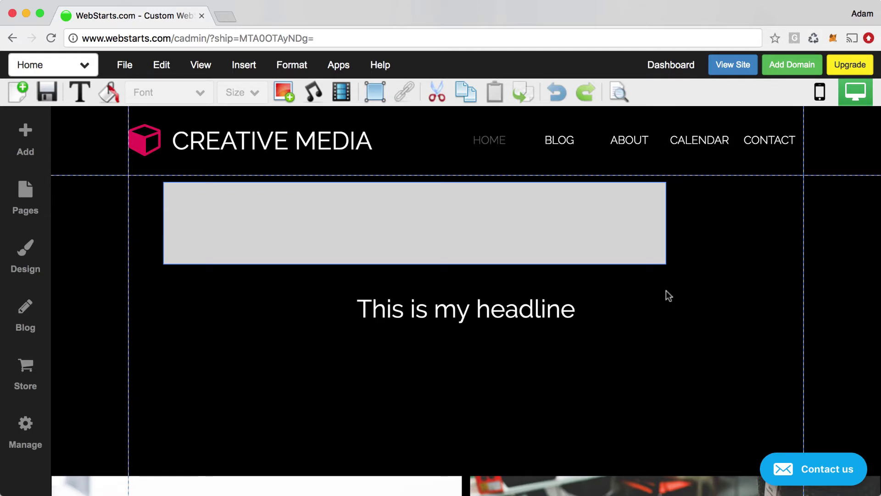
left_click(103, 95)
left_click(232, 206)
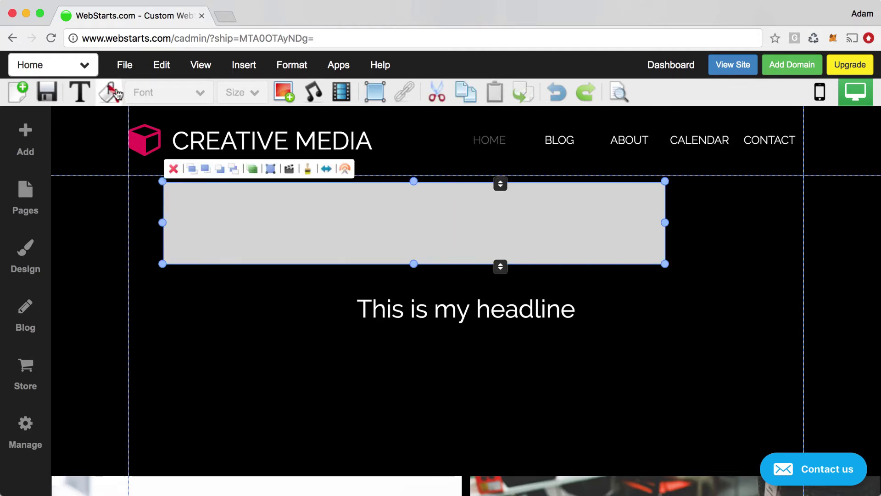
left_click(116, 94)
left_click(136, 122)
left_click(139, 176)
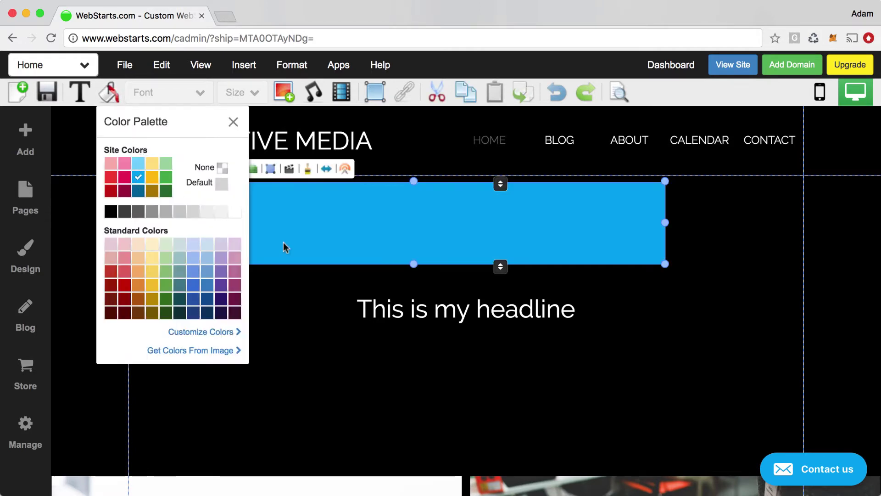
Step: Move the headline into the blue box and shift the box to the black area's centre
left_click(464, 308)
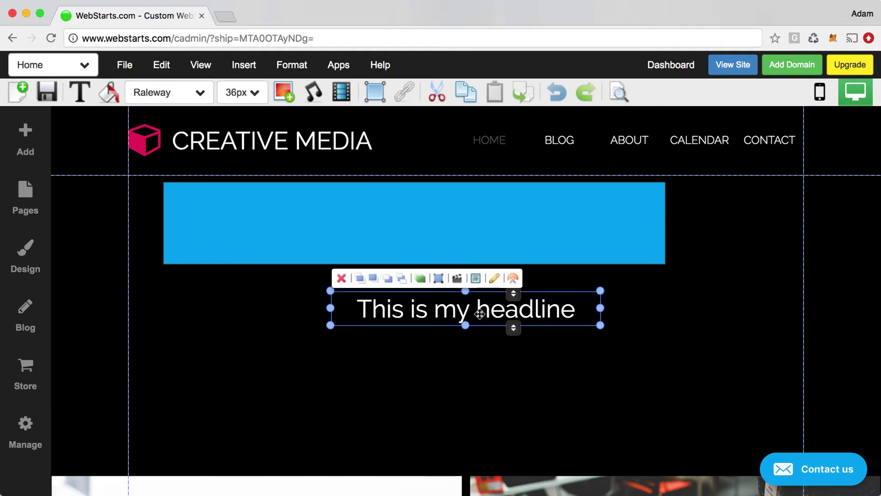
left_click_drag(478, 312, 425, 224)
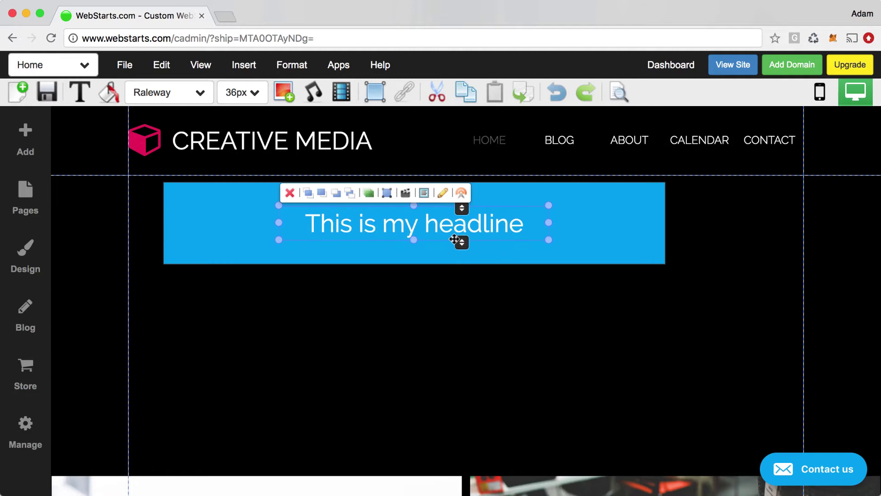
left_click(615, 226)
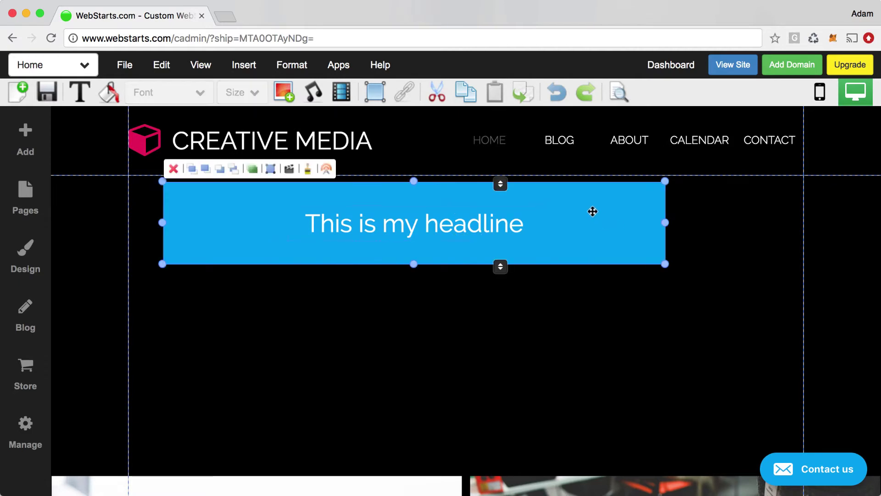
left_click_drag(592, 210, 647, 318)
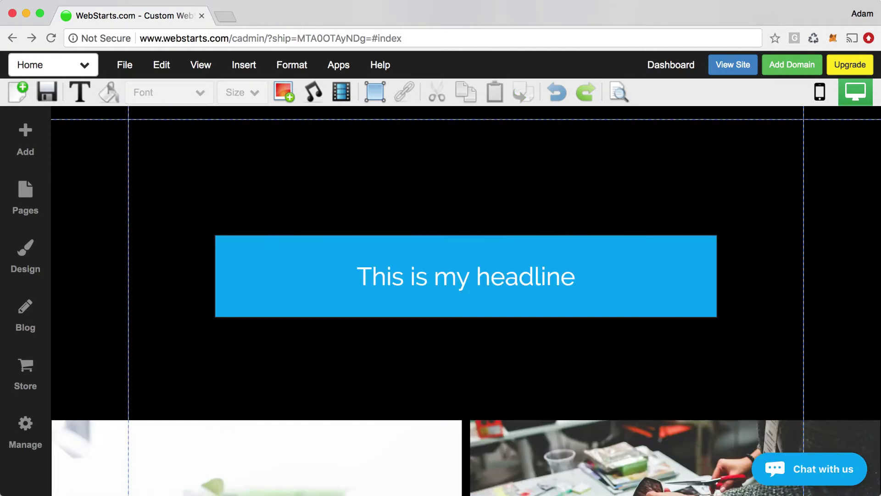
Step: Delete the blue headline box and insert the v-neck-male-tshirt image from the library
left_click(700, 241)
left_click(225, 222)
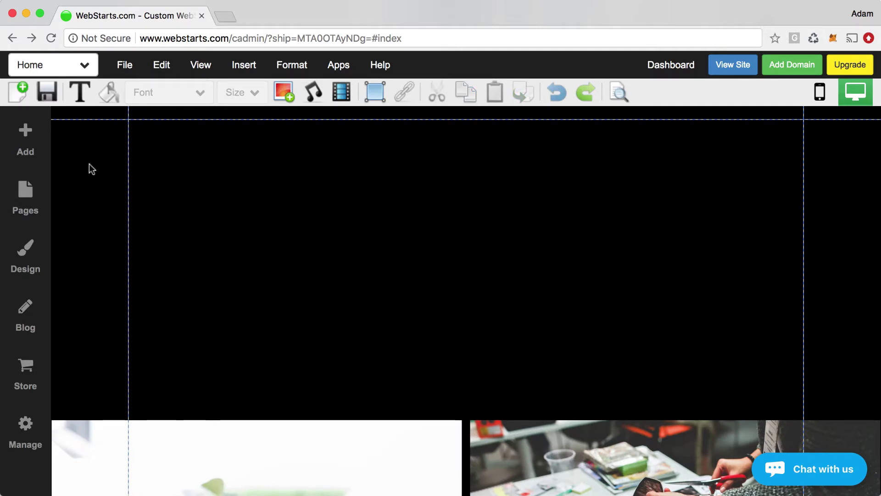
left_click(25, 137)
left_click(113, 264)
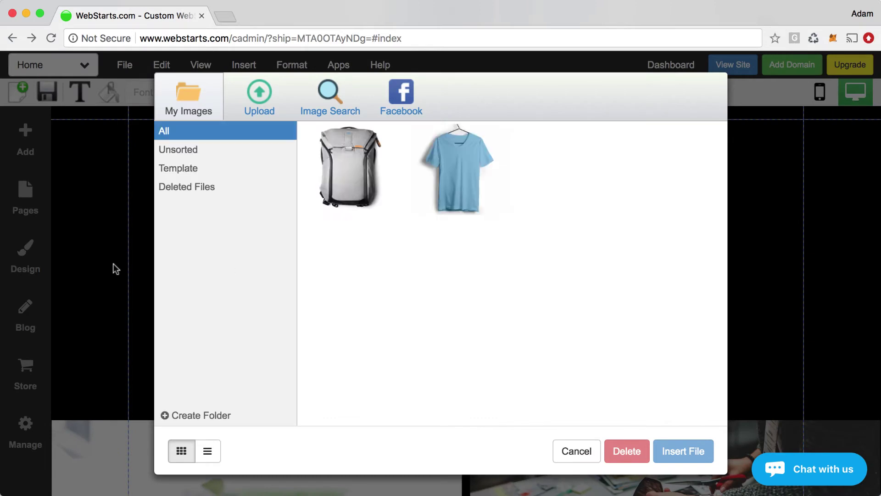
left_click(436, 172)
left_click(679, 451)
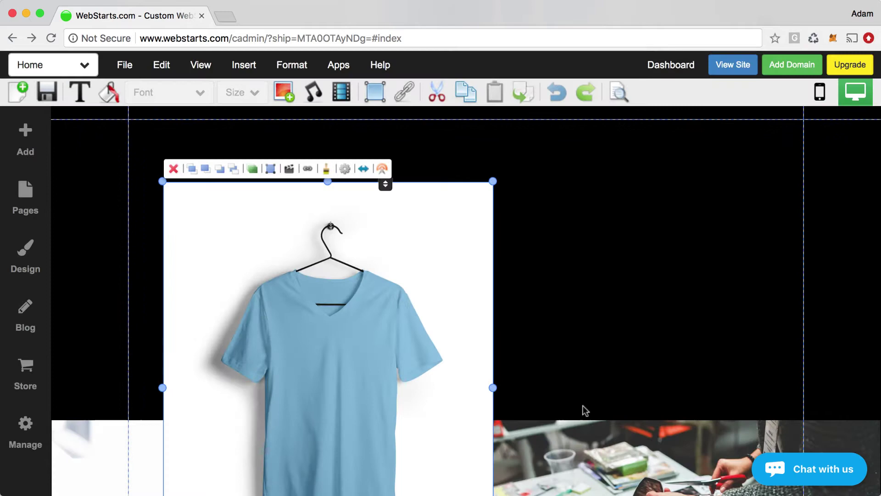
Step: Move the t-shirt image to the strip's top and resize it to sit on the left
left_click_drag(355, 358, 325, 303)
scroll(458, 481, "down", 2)
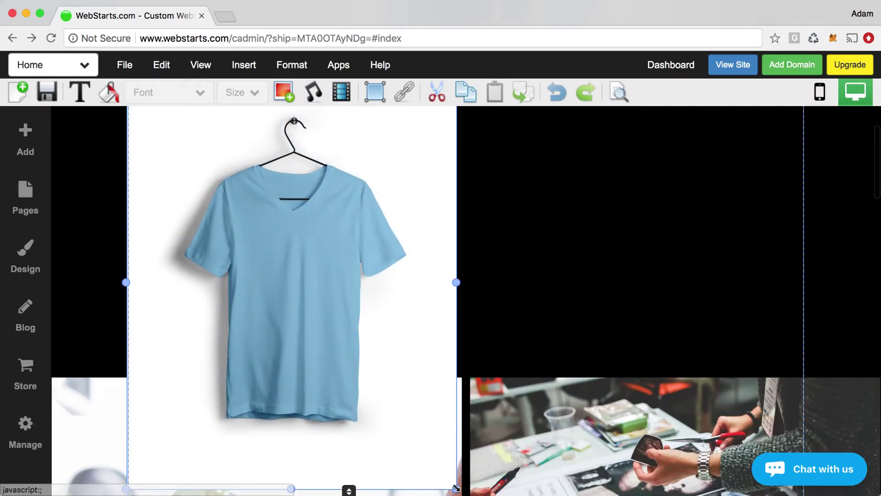
left_click_drag(457, 438, 432, 369)
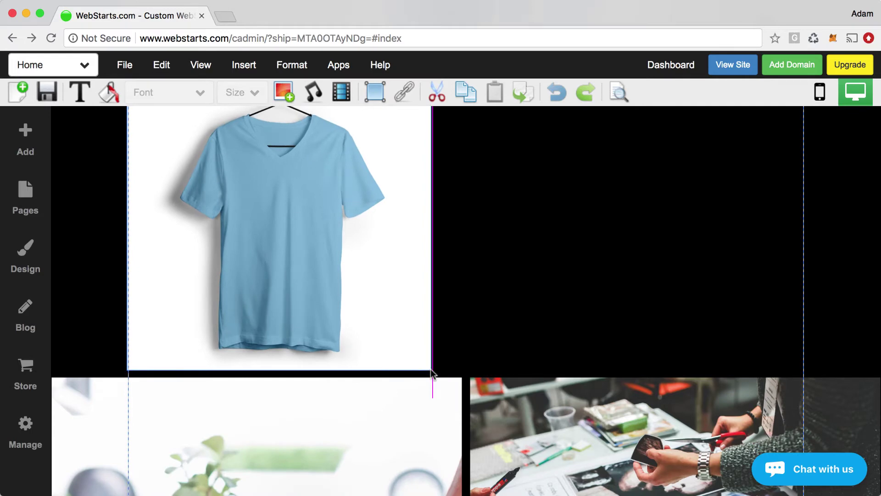
left_click(398, 353)
scroll(399, 354, "up", 3)
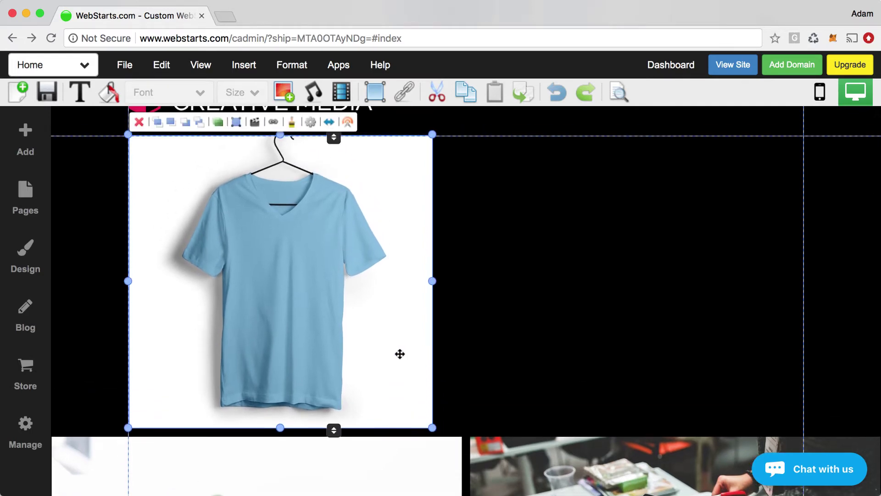
Step: Upload the v-neck t-shirt front photo of the man and insert it onto the page
double_click(311, 273)
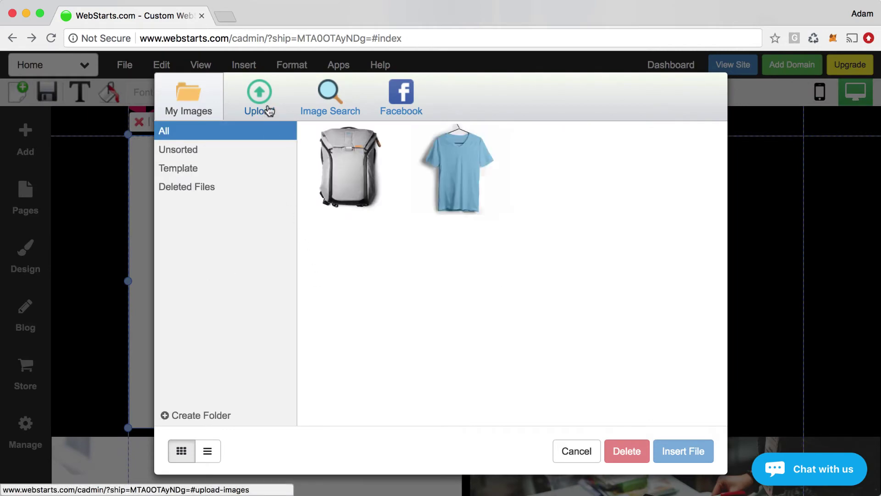
left_click(269, 110)
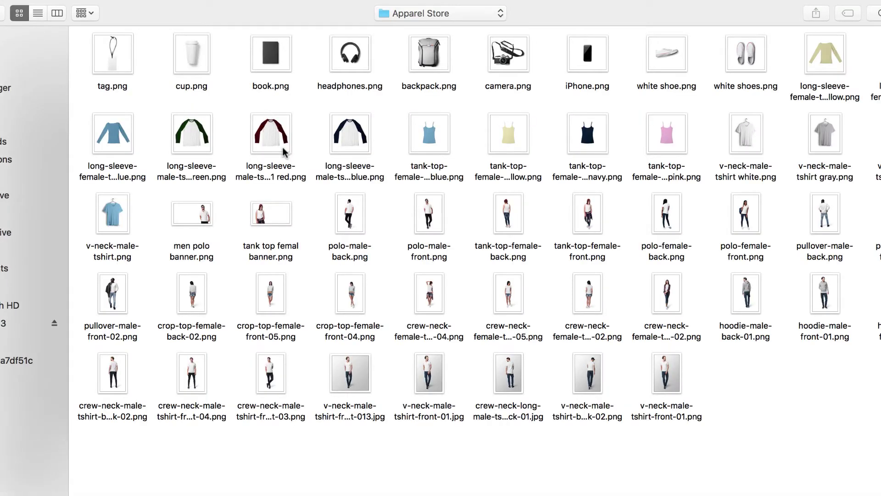
double_click(351, 372)
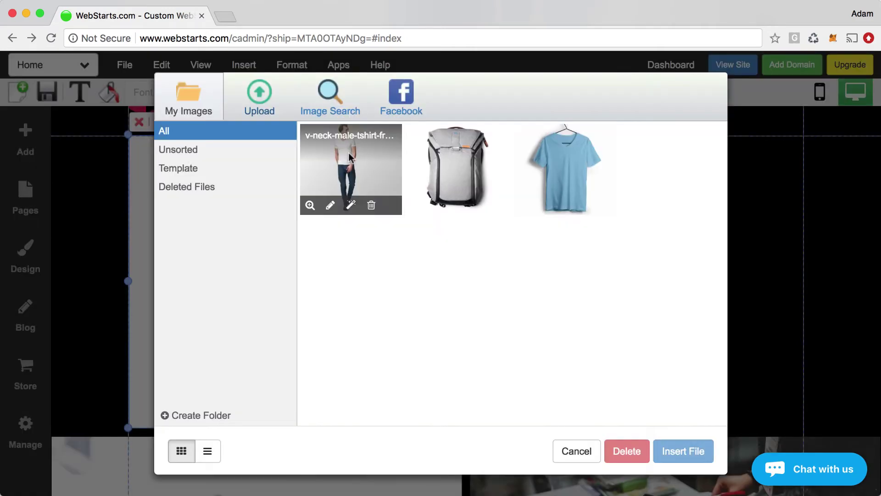
left_click(349, 156)
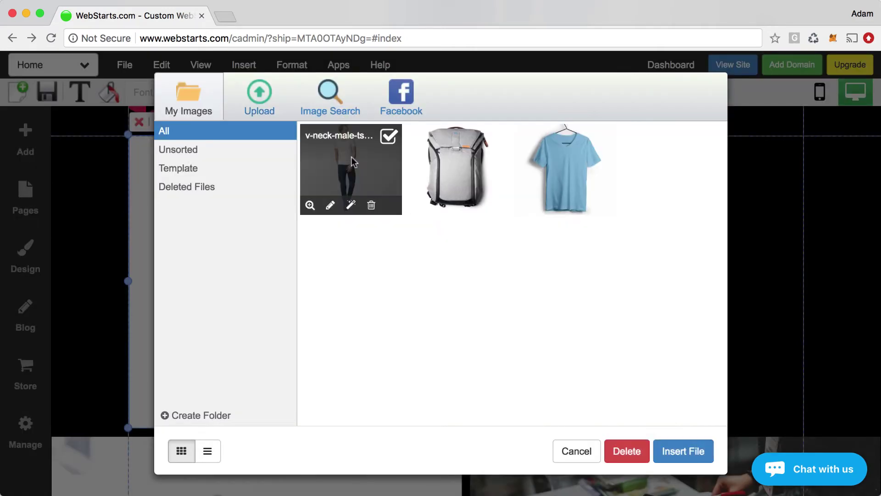
left_click(705, 459)
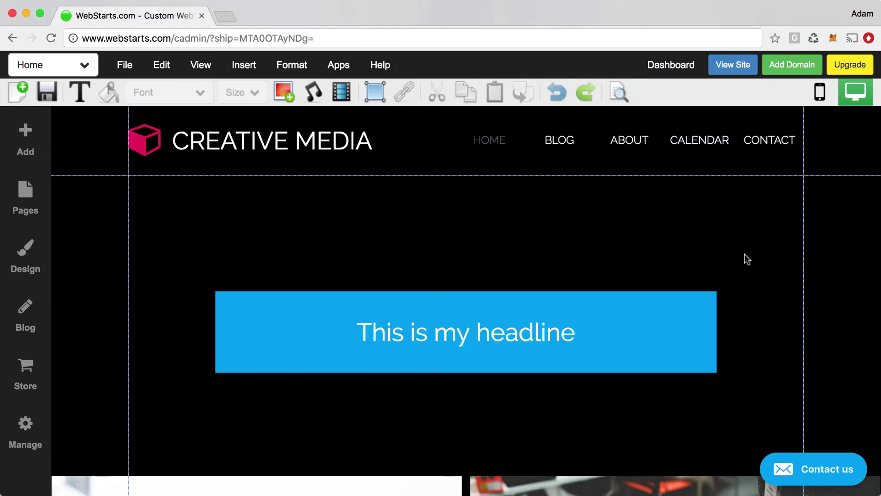
left_click(654, 305)
left_click(358, 278)
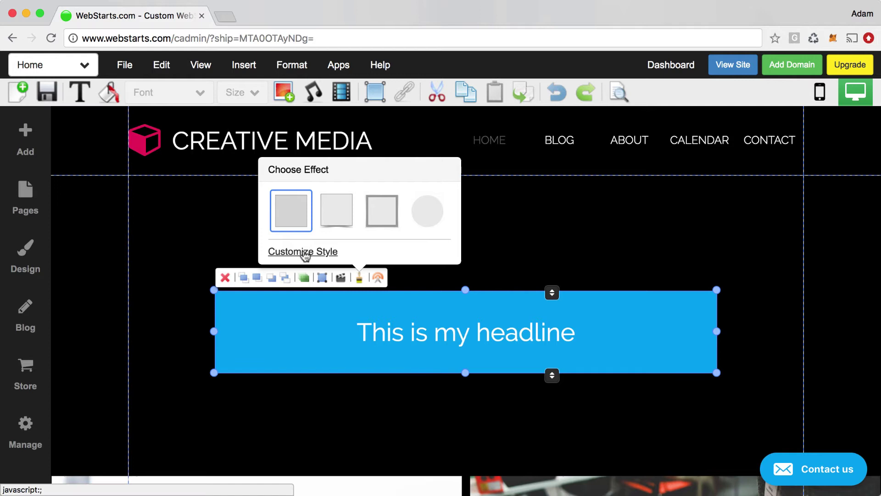
left_click(305, 252)
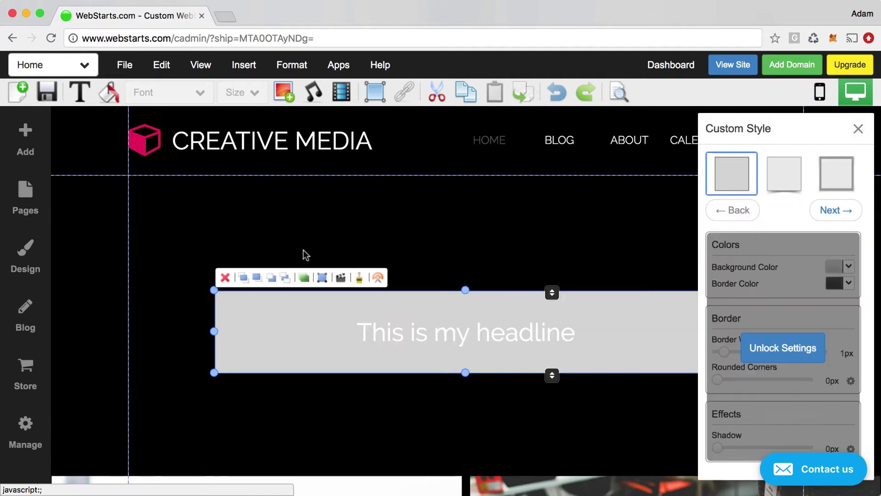
left_click(858, 129)
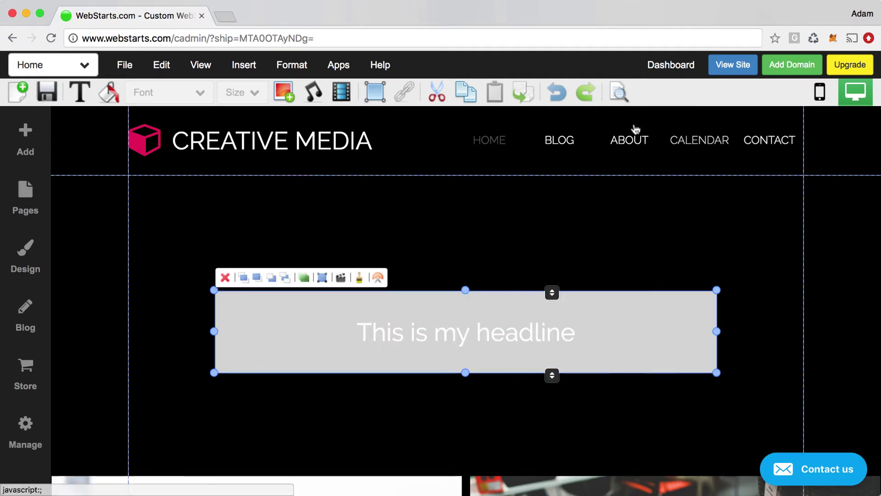
left_click(556, 93)
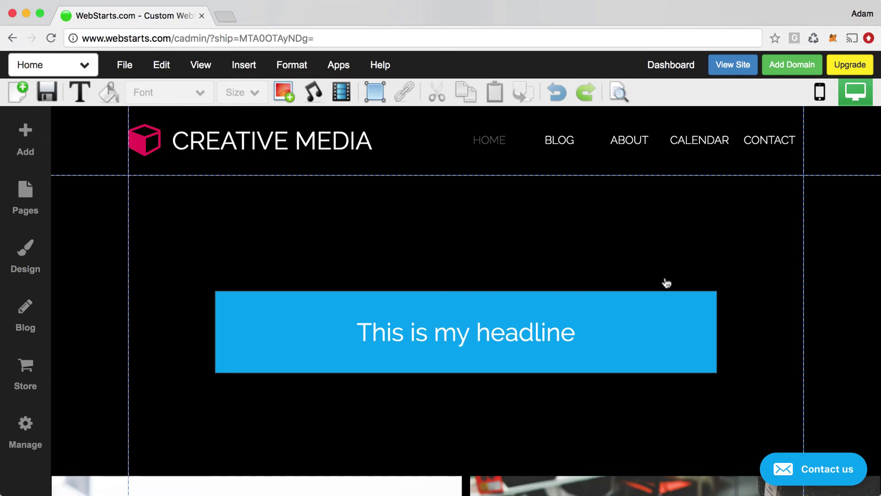
Step: Hyperlink the pink cube logo to the Home page using the My Pages link option
left_click(147, 147)
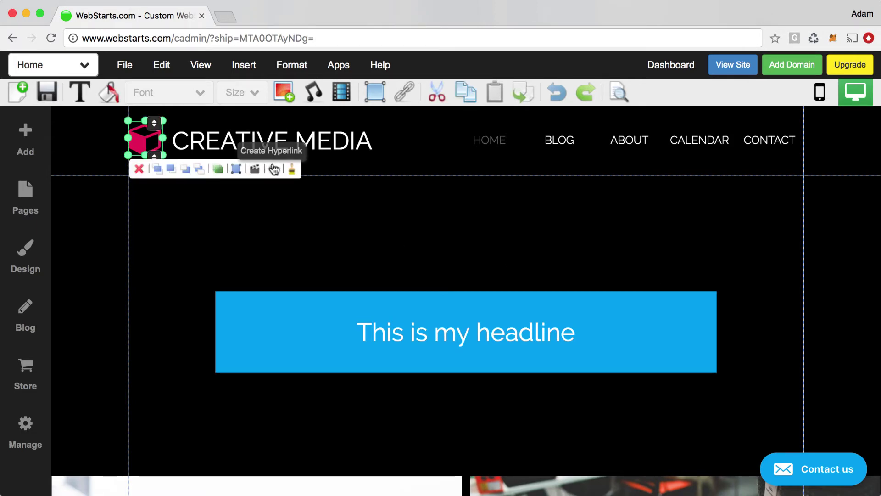
left_click(274, 169)
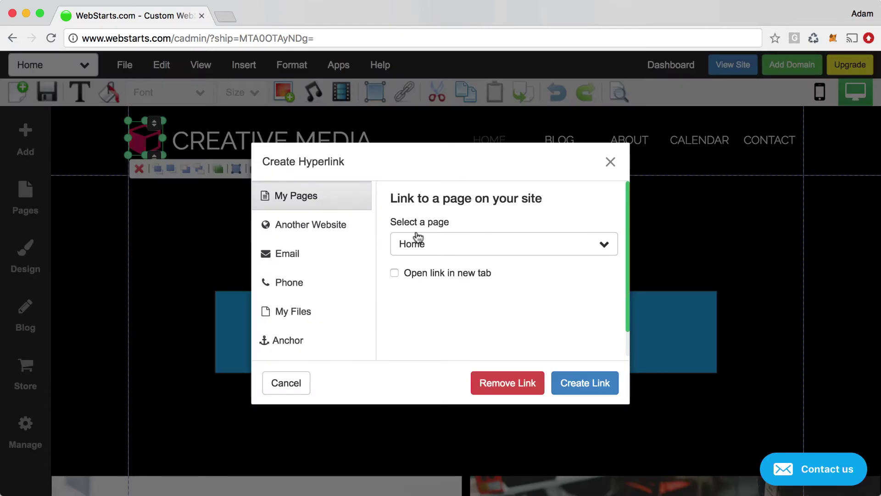
left_click(432, 247)
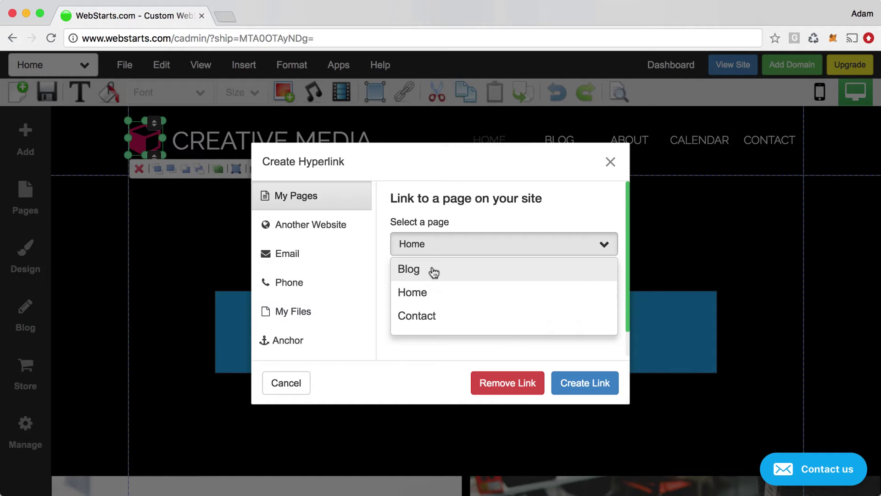
left_click(429, 292)
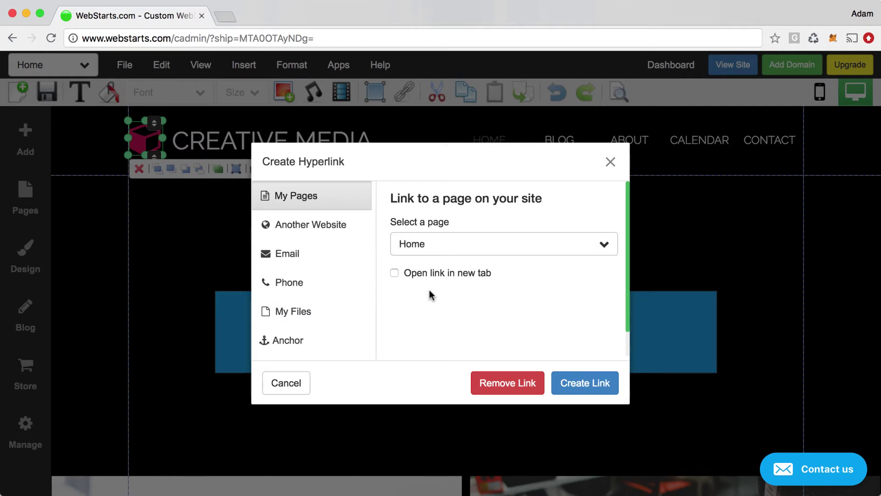
left_click(343, 234)
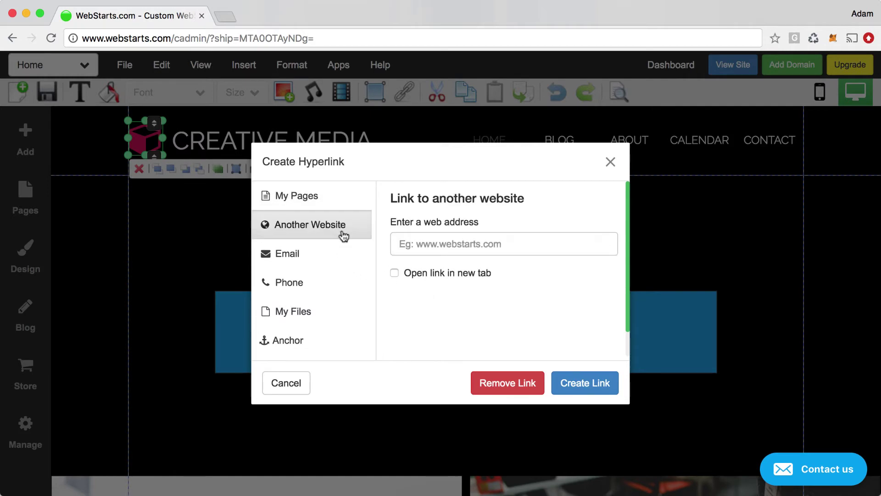
left_click(338, 253)
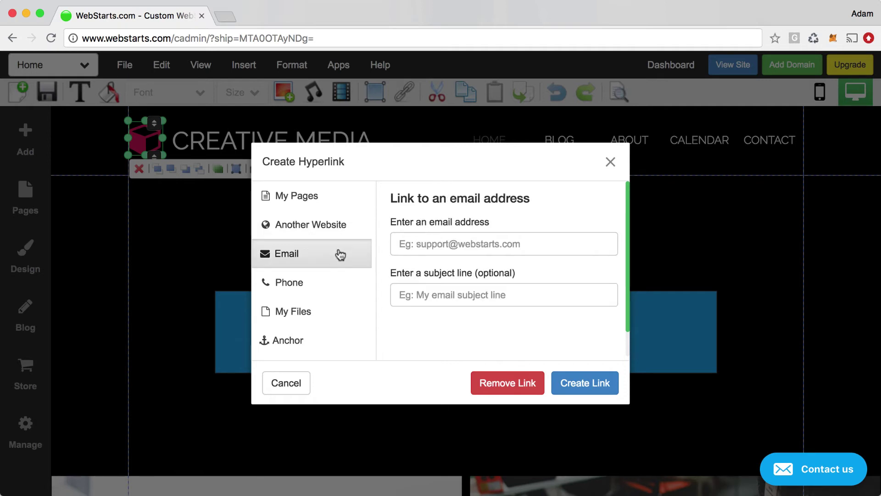
scroll(336, 310, "down", 1)
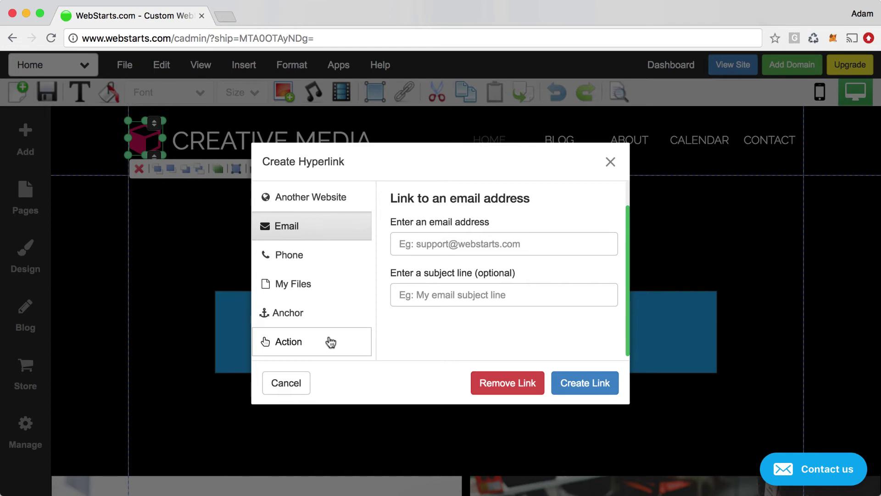
scroll(328, 284, "up", 2)
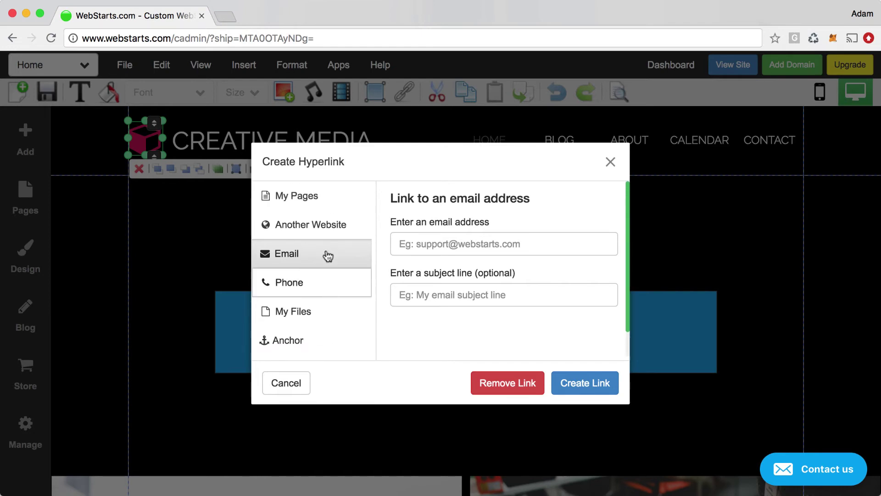
left_click(324, 198)
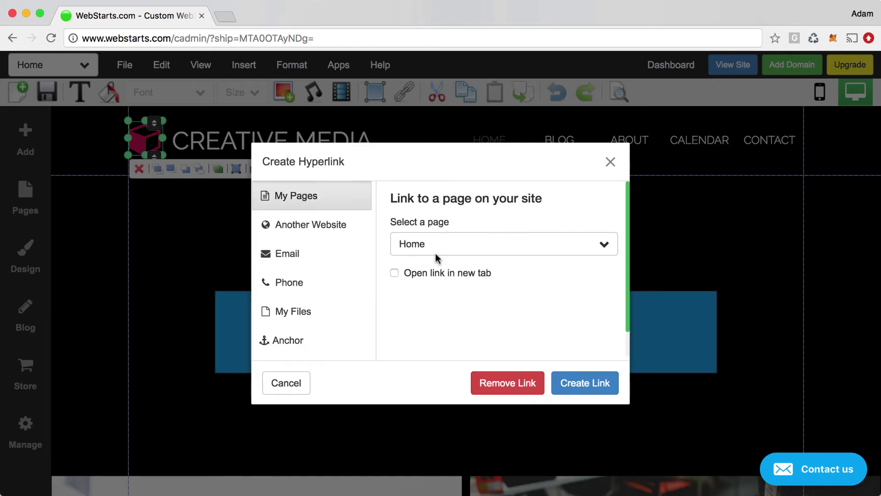
left_click(591, 388)
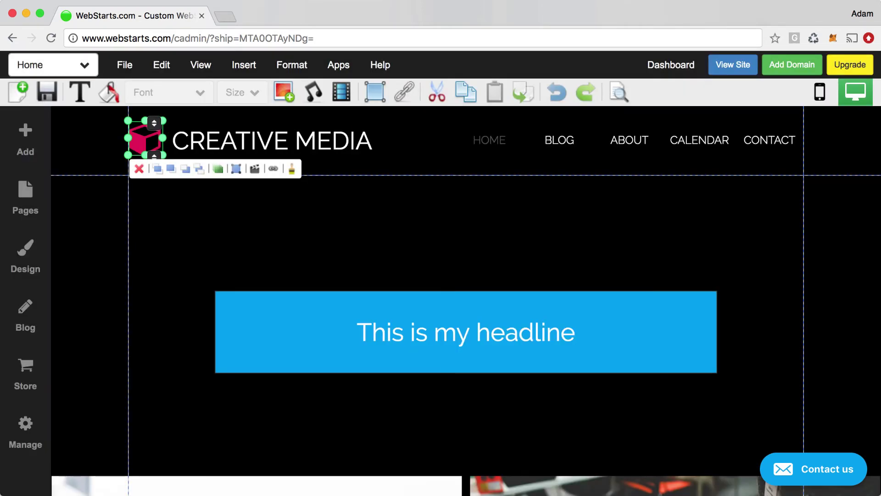
Step: Save the Home page and preview the live Creative Media site, then close the preview
left_click(739, 277)
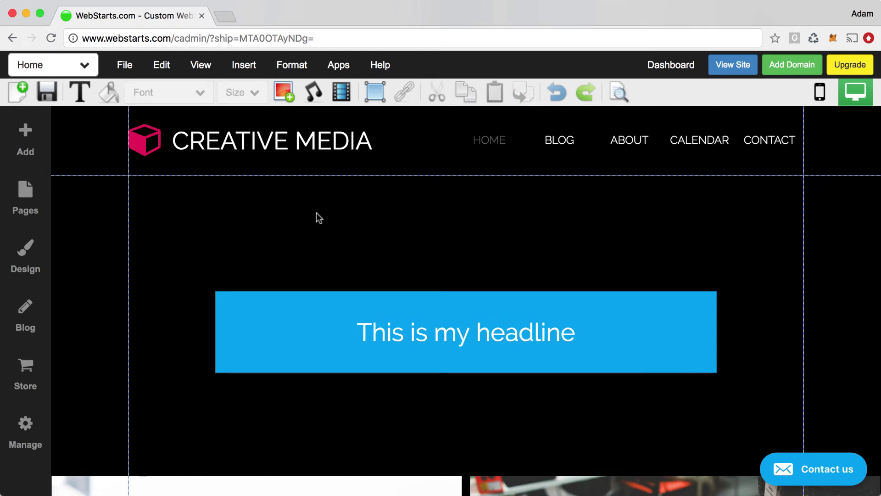
left_click(44, 94)
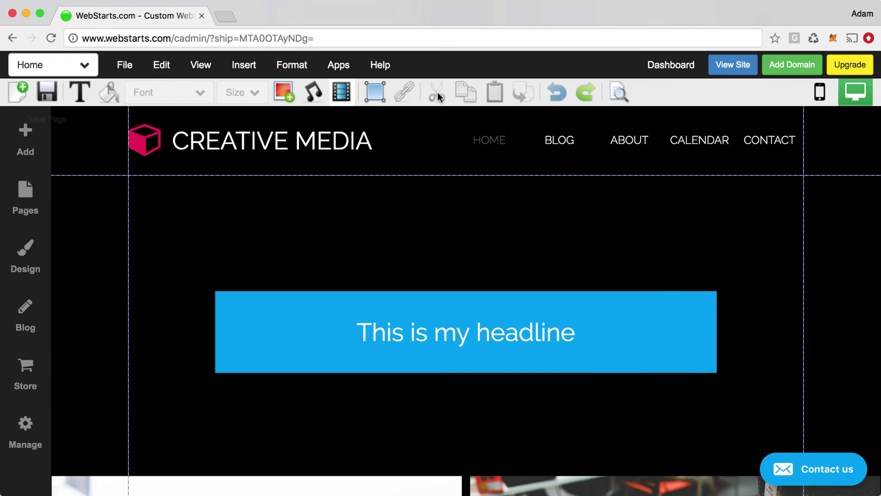
left_click(737, 73)
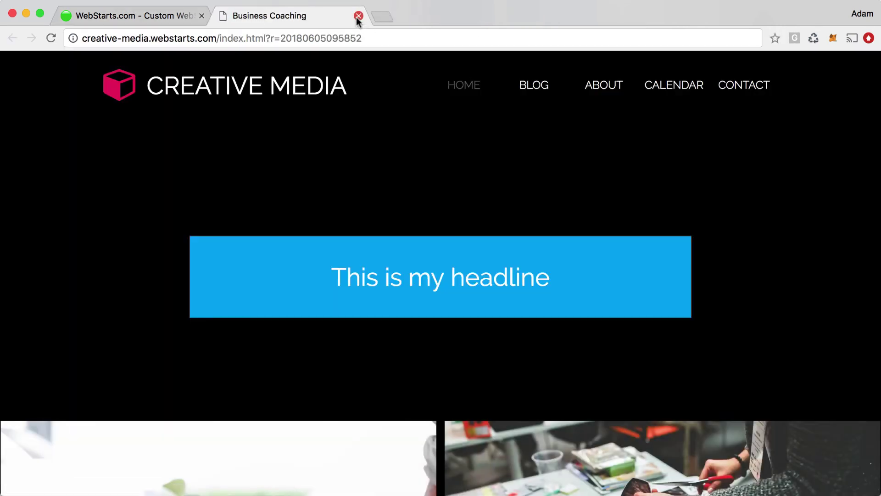
left_click(358, 16)
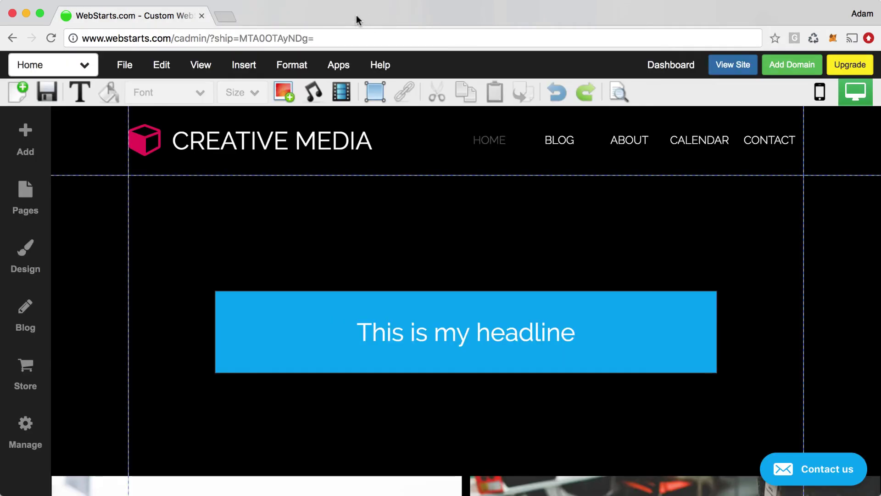
Step: Undo and redo the last change, then duplicate the headline box and drag the copy over the original
left_click(566, 95)
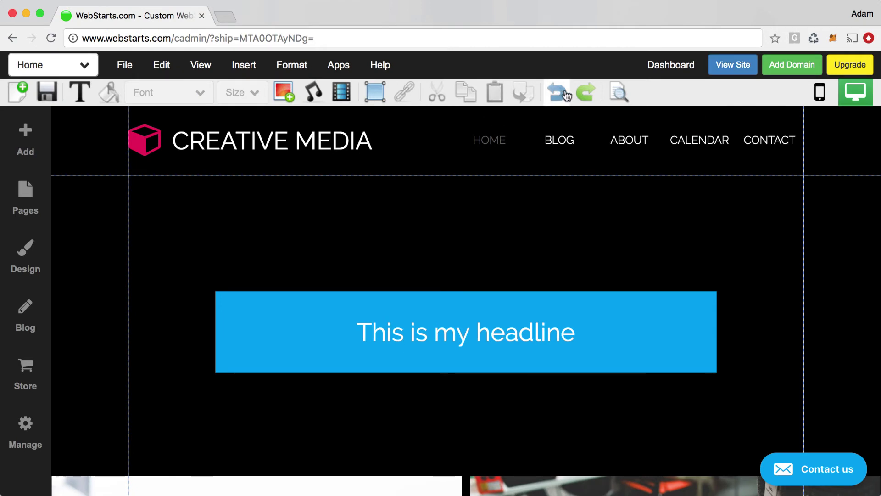
left_click(585, 95)
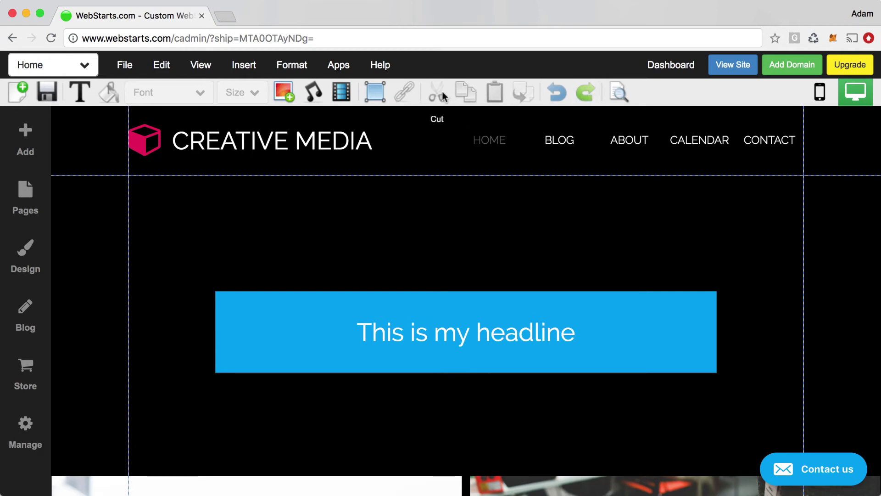
left_click(558, 296)
left_click(522, 93)
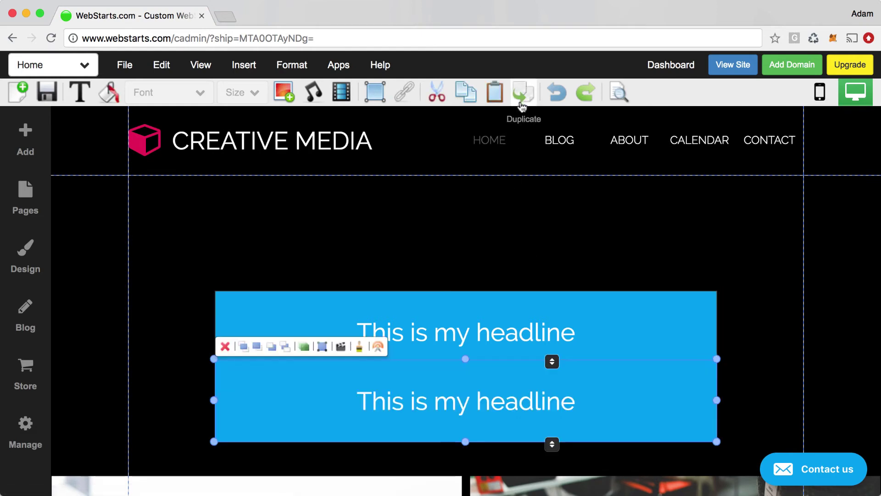
left_click_drag(610, 389, 647, 197)
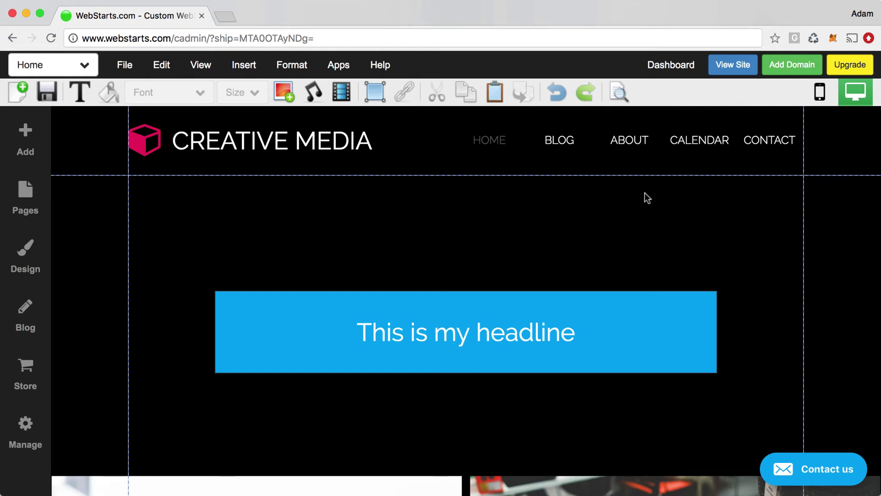
Step: In the mobile layout, unhide the Box and the 'This is my headline' text
left_click(820, 93)
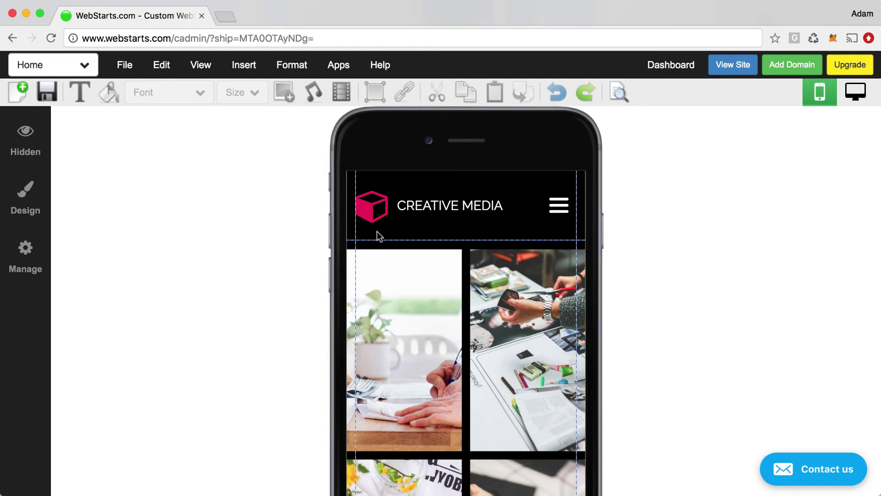
left_click(25, 142)
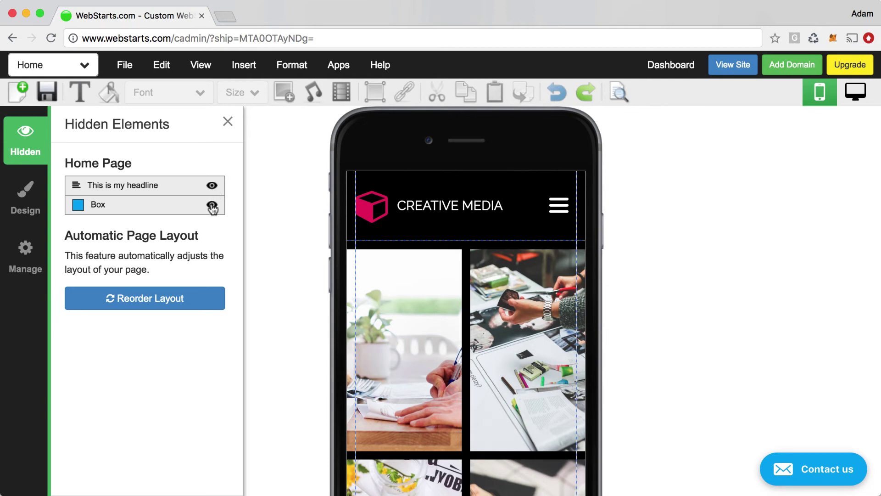
left_click(212, 206)
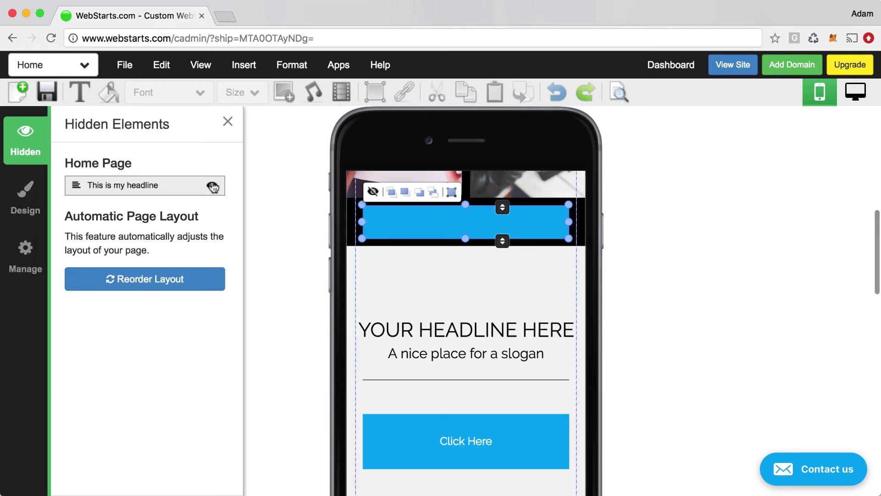
left_click(212, 186)
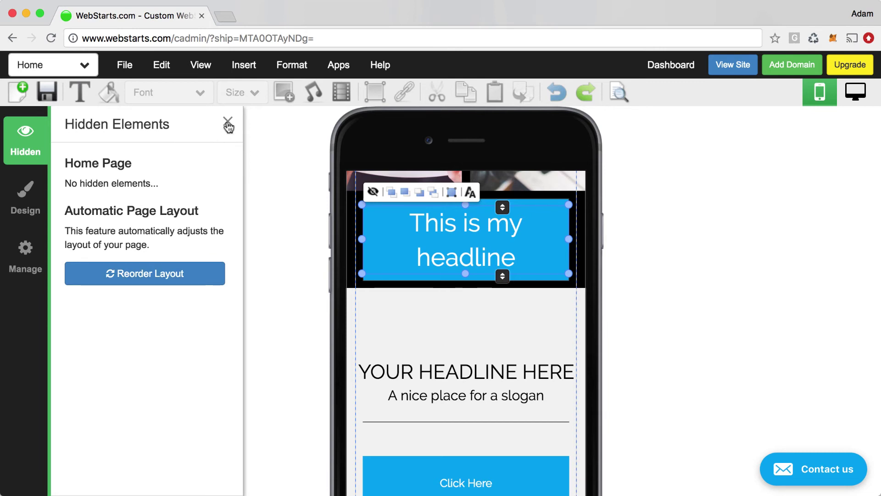
left_click(228, 123)
Step: Switch Display Mobile View on in Mobile Settings
left_click(25, 257)
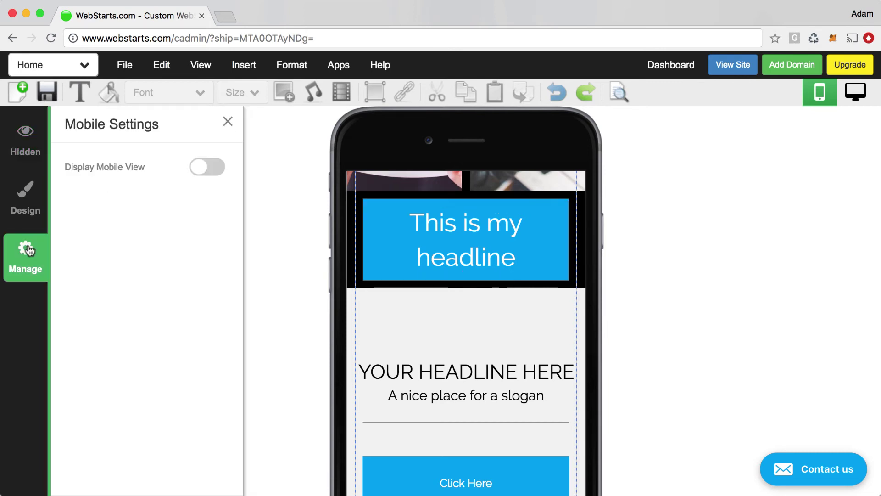
left_click(211, 168)
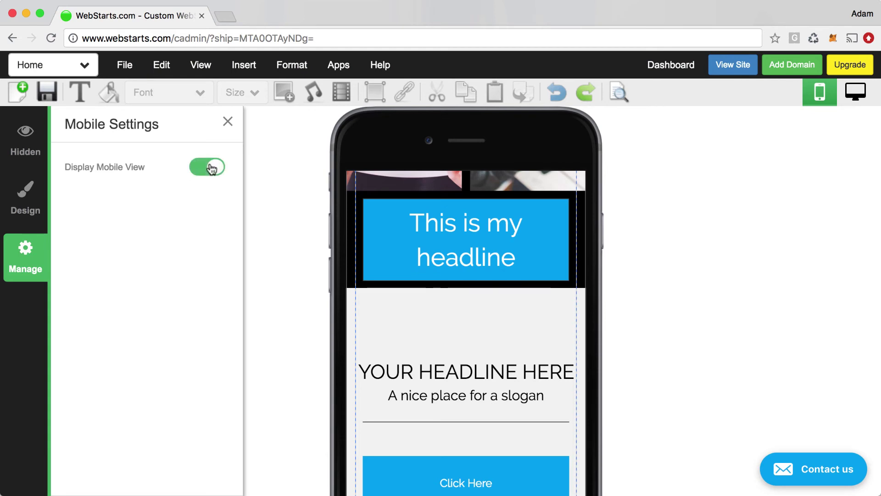
left_click(227, 124)
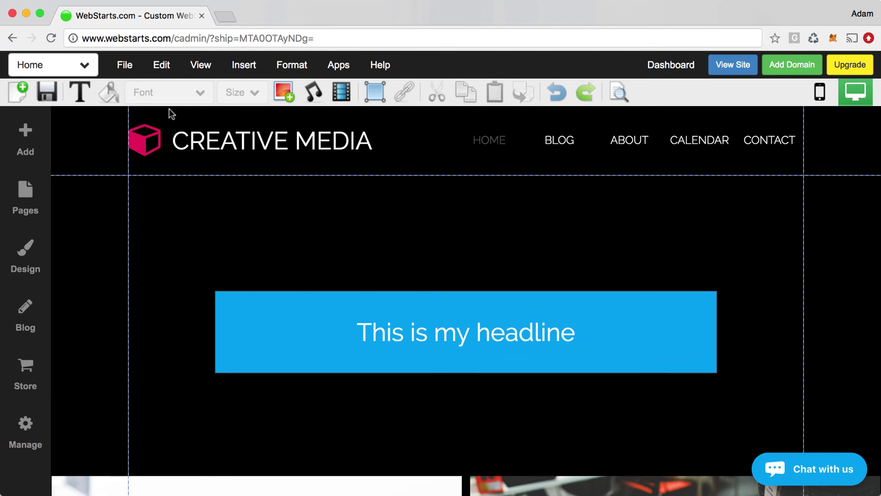
Step: Add a new page named 'Products' copied from the About page
left_click(23, 93)
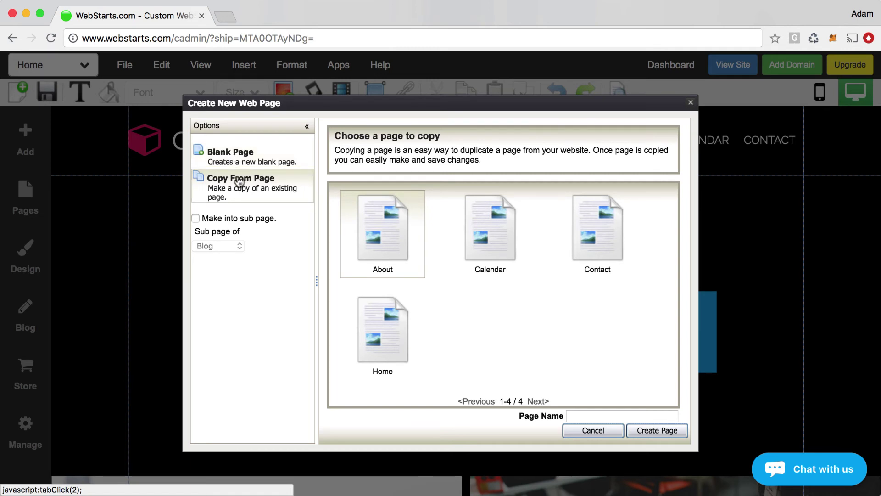
left_click(633, 416)
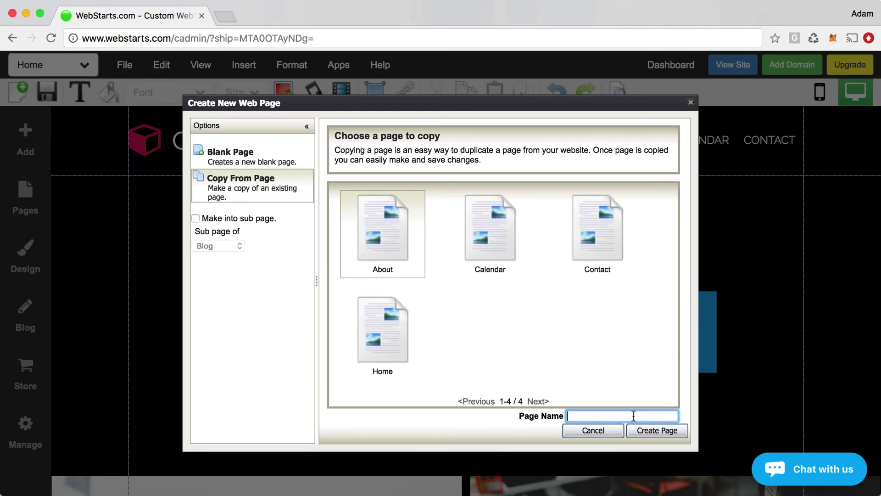
type("Products")
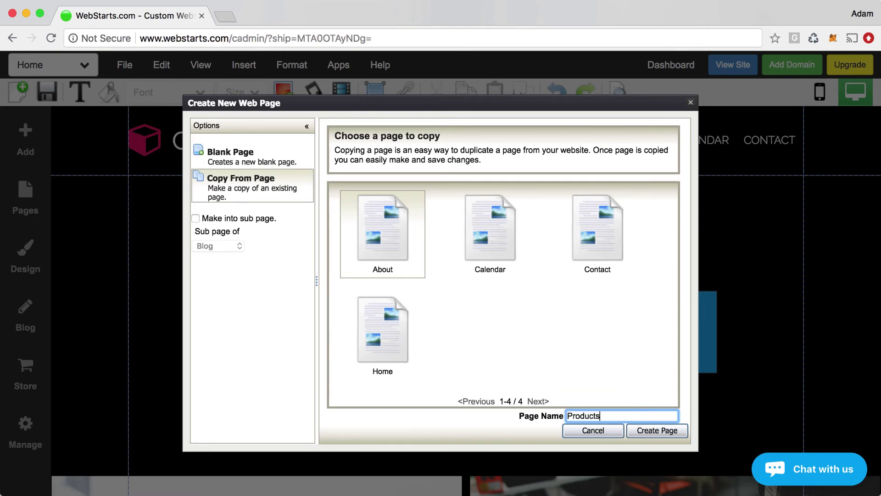
left_click(677, 430)
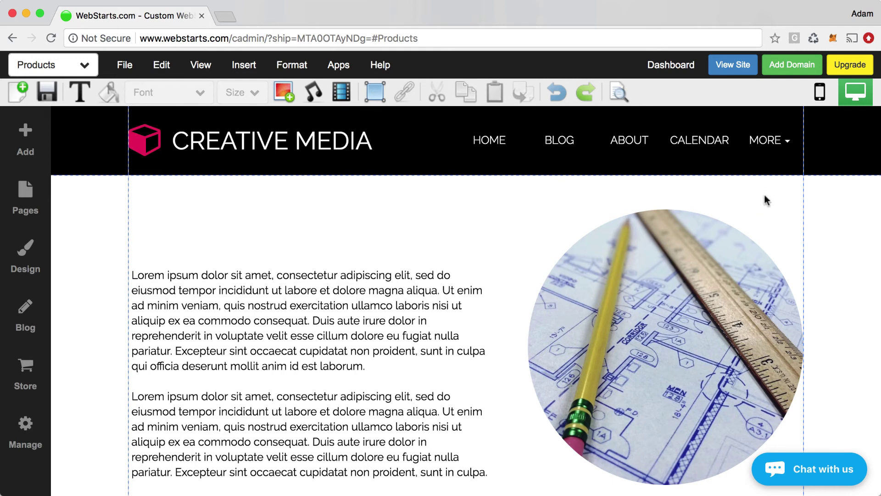
Step: In the pages list, move Calendar above About and nest About as a subpage under Calendar
mouse_move(767, 154)
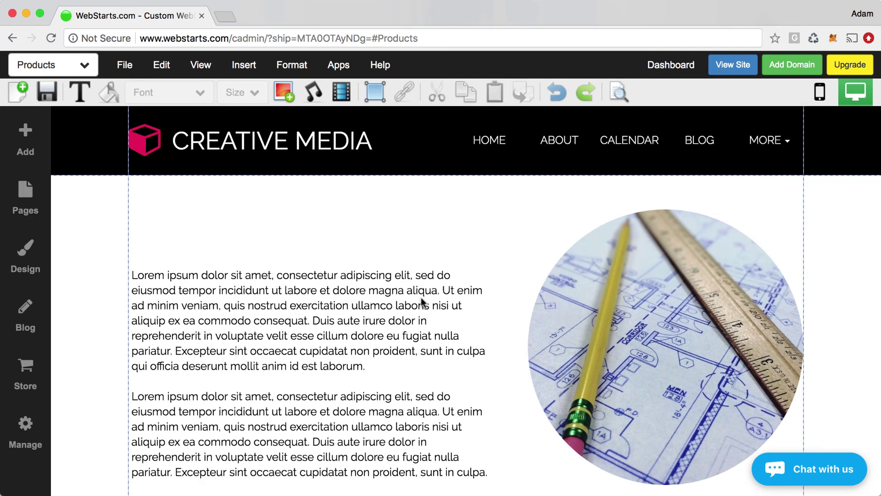
left_click(27, 202)
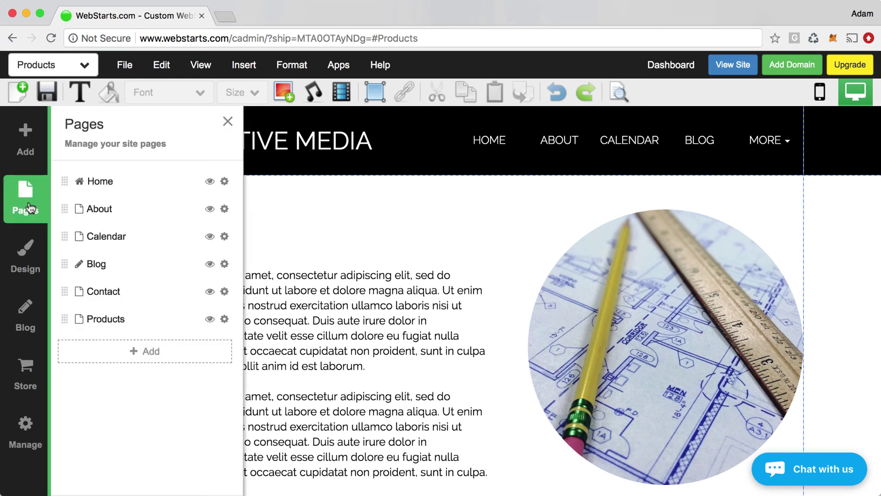
left_click_drag(67, 236, 76, 204)
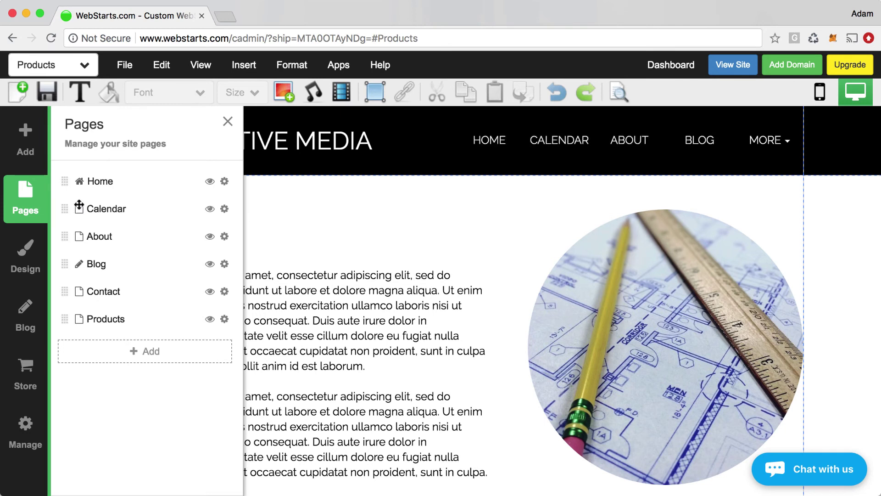
left_click(210, 210)
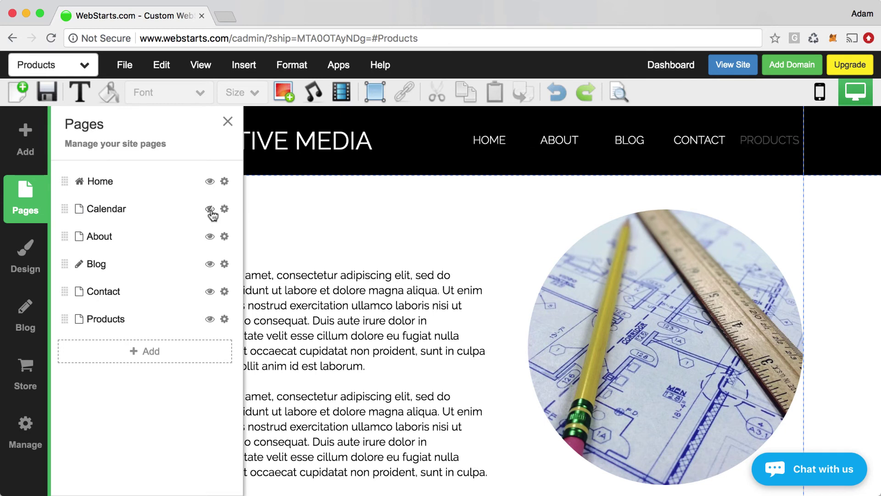
left_click(210, 210)
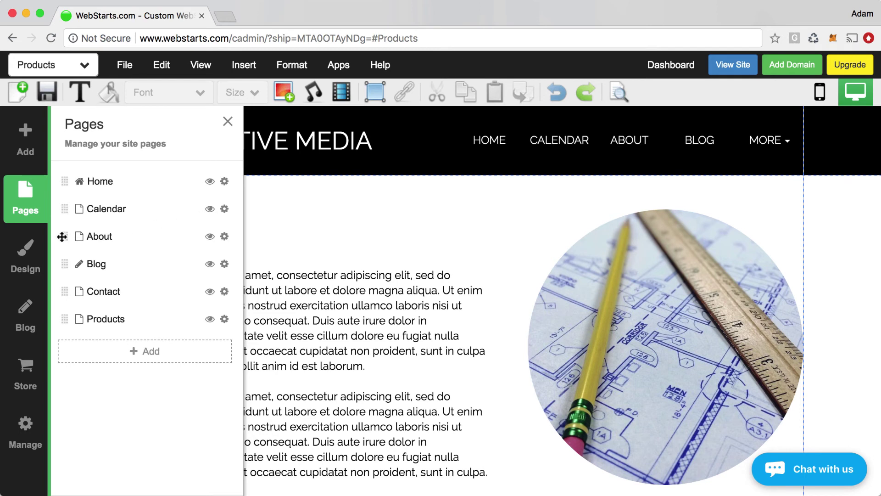
left_click_drag(69, 235, 120, 237)
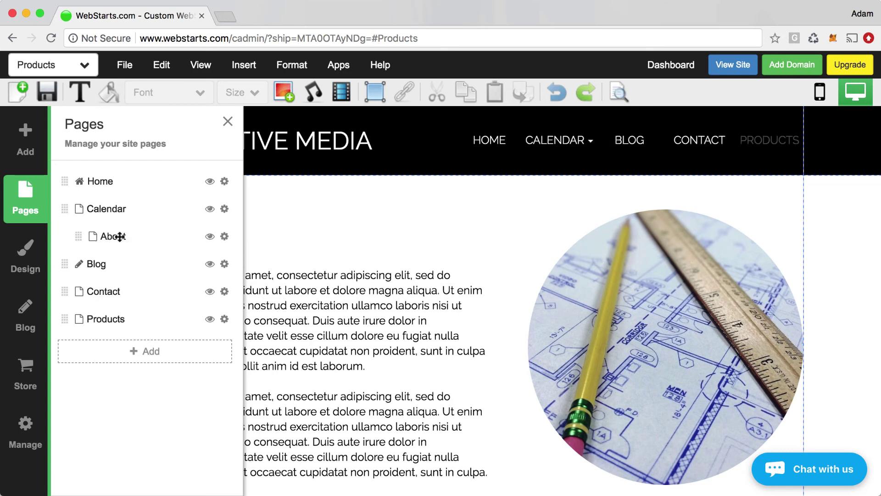
left_click(590, 145)
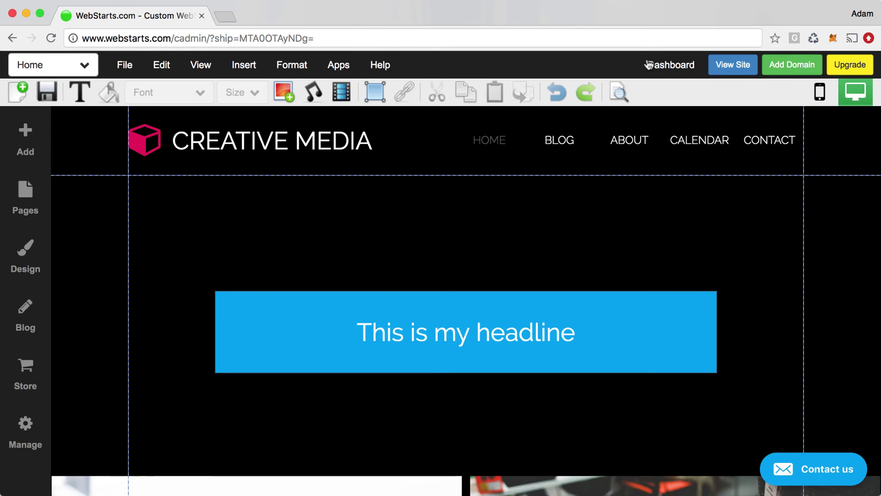
Step: On the Add Domain page, fill the domain field, briefly try connecting an existing domain, then return to registering a new one
left_click(807, 68)
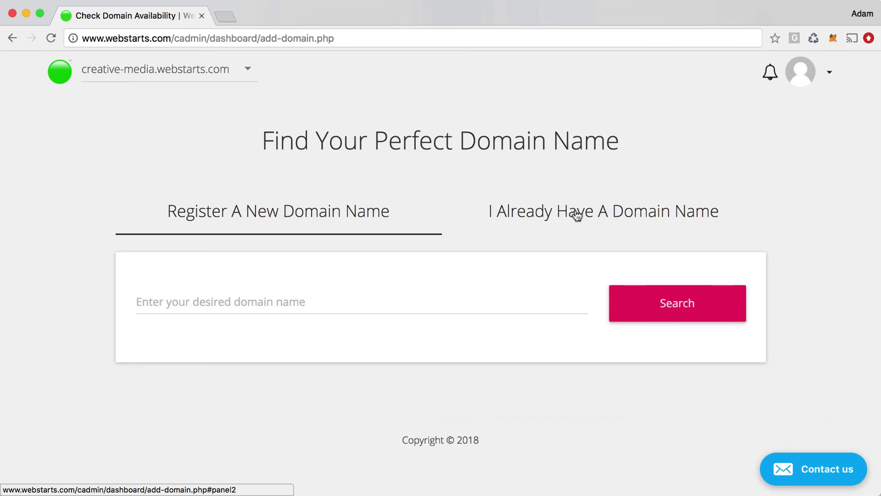
left_click(398, 299)
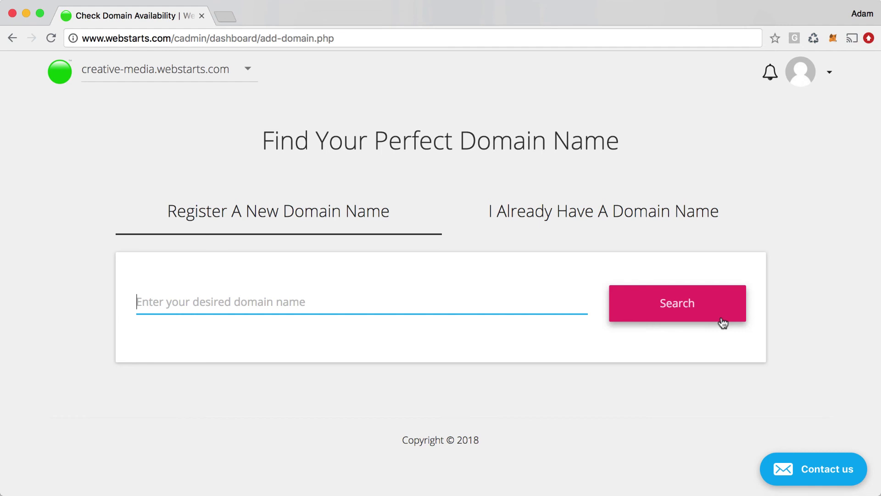
left_click(682, 222)
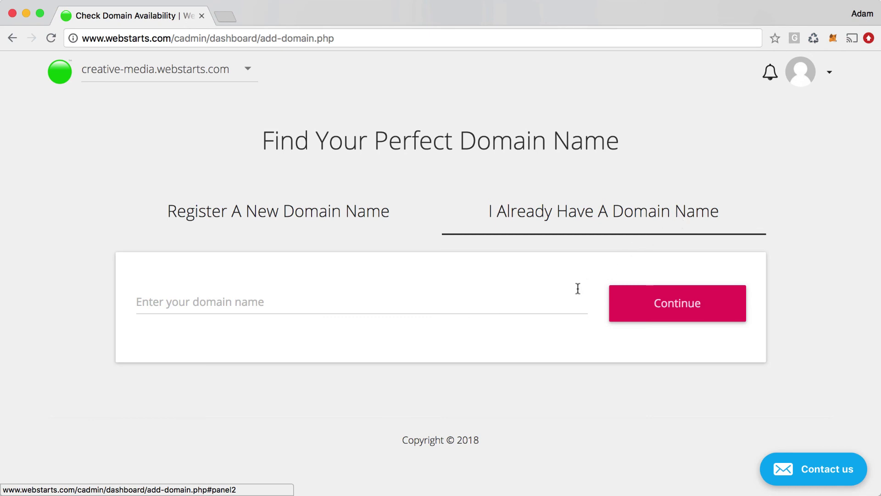
left_click(540, 307)
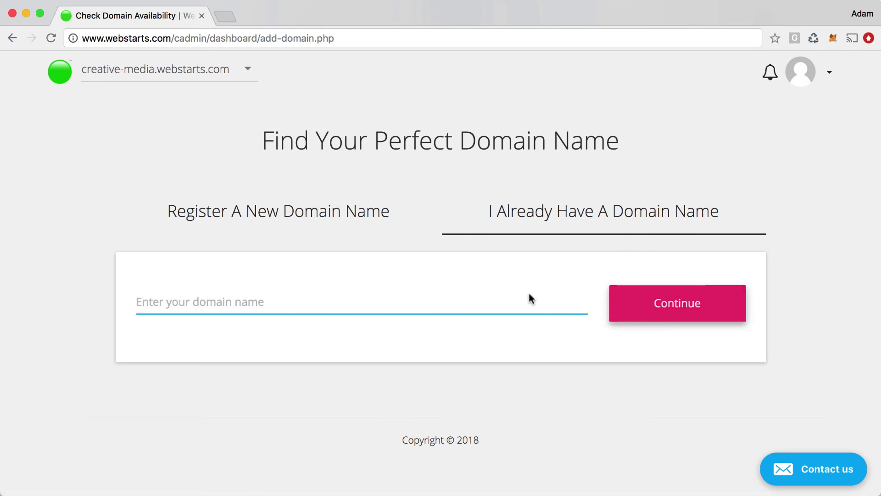
left_click(346, 212)
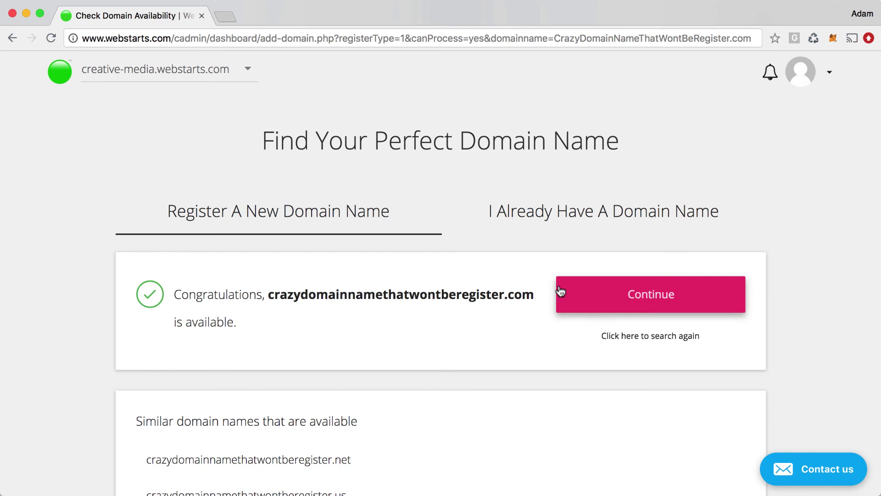
Step: Continue with the available domain and choose the Pro Plus plan to reach checkout
left_click(612, 294)
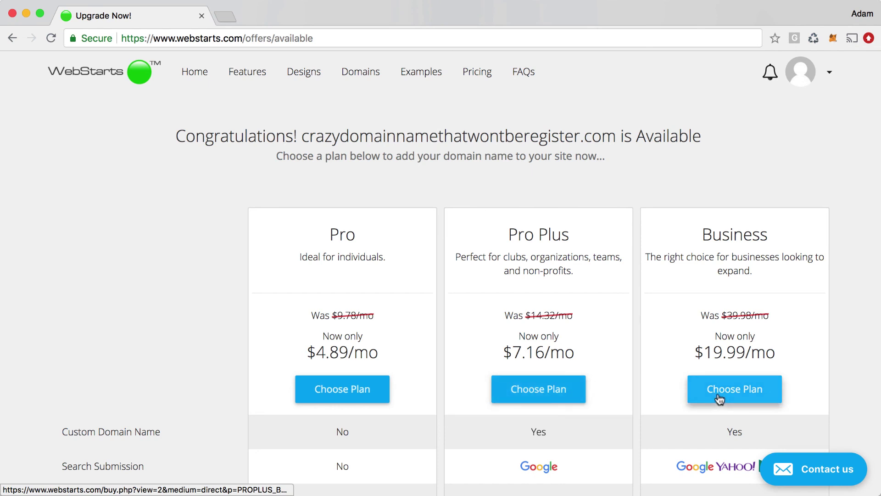
left_click(557, 393)
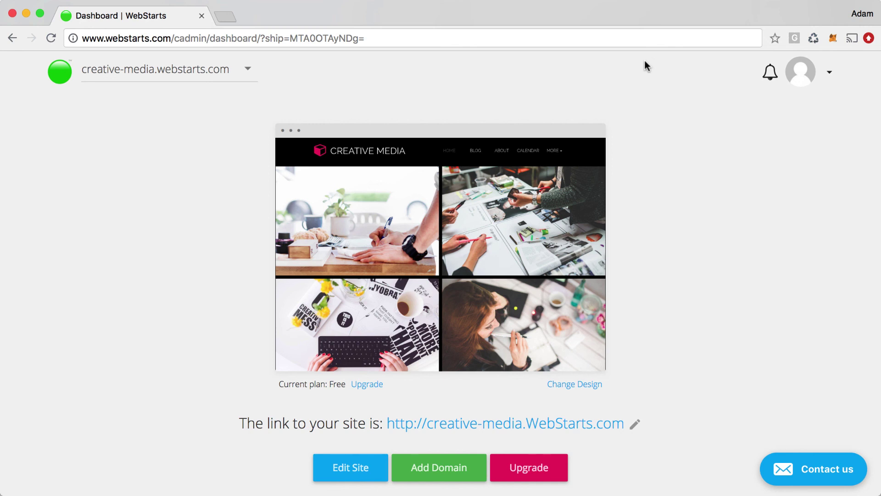
Step: Open the account dropdown beside the avatar on the site dashboard
left_click(829, 73)
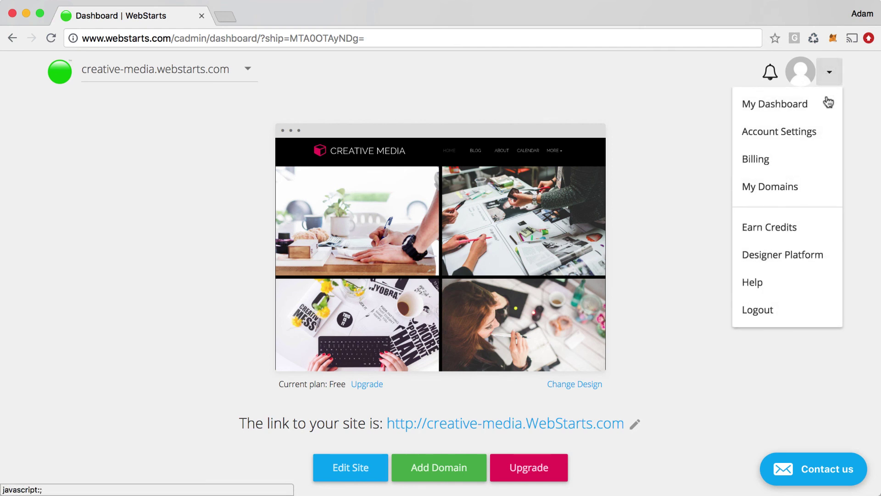